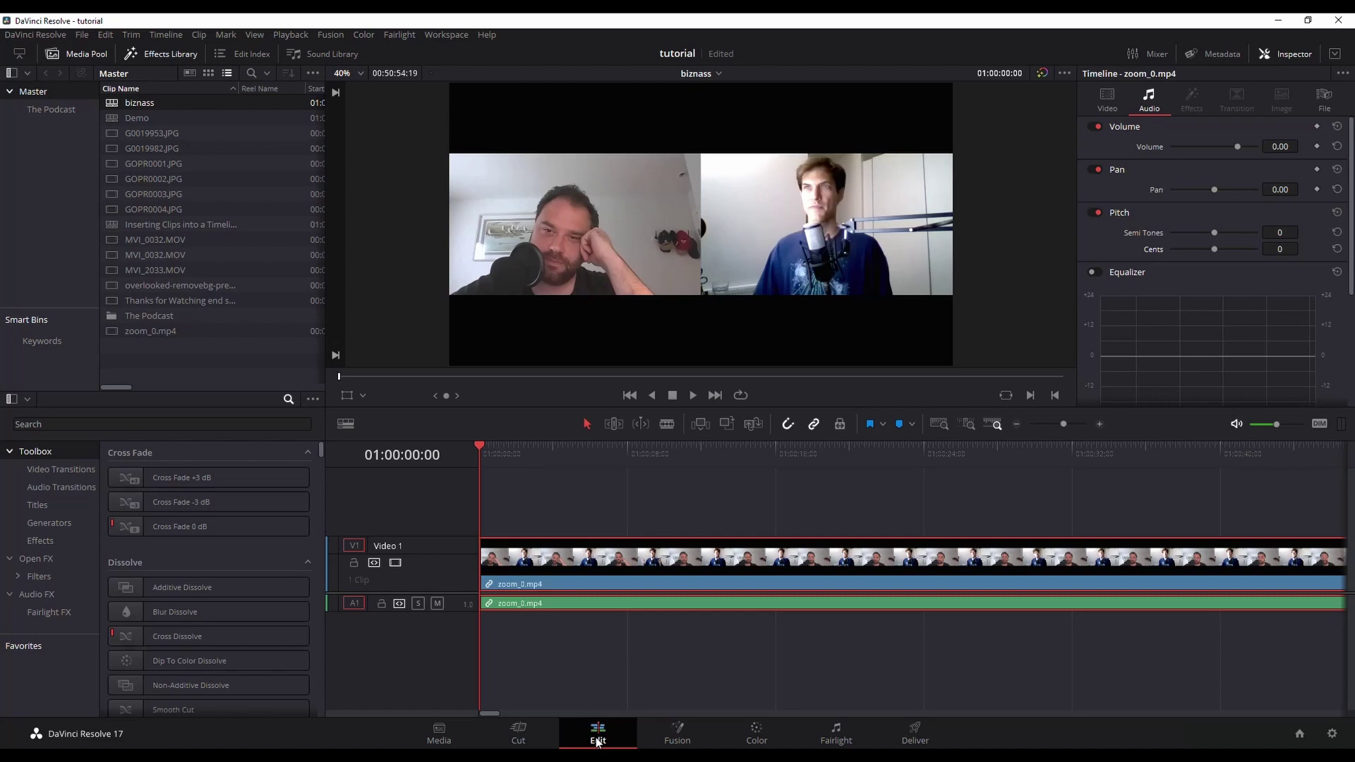
Show the Fairlight FX audio effects in the Edit page's Effects Library, after checking the Fairlight page library.
{"action": "left_click", "coordinate": [836, 735]}
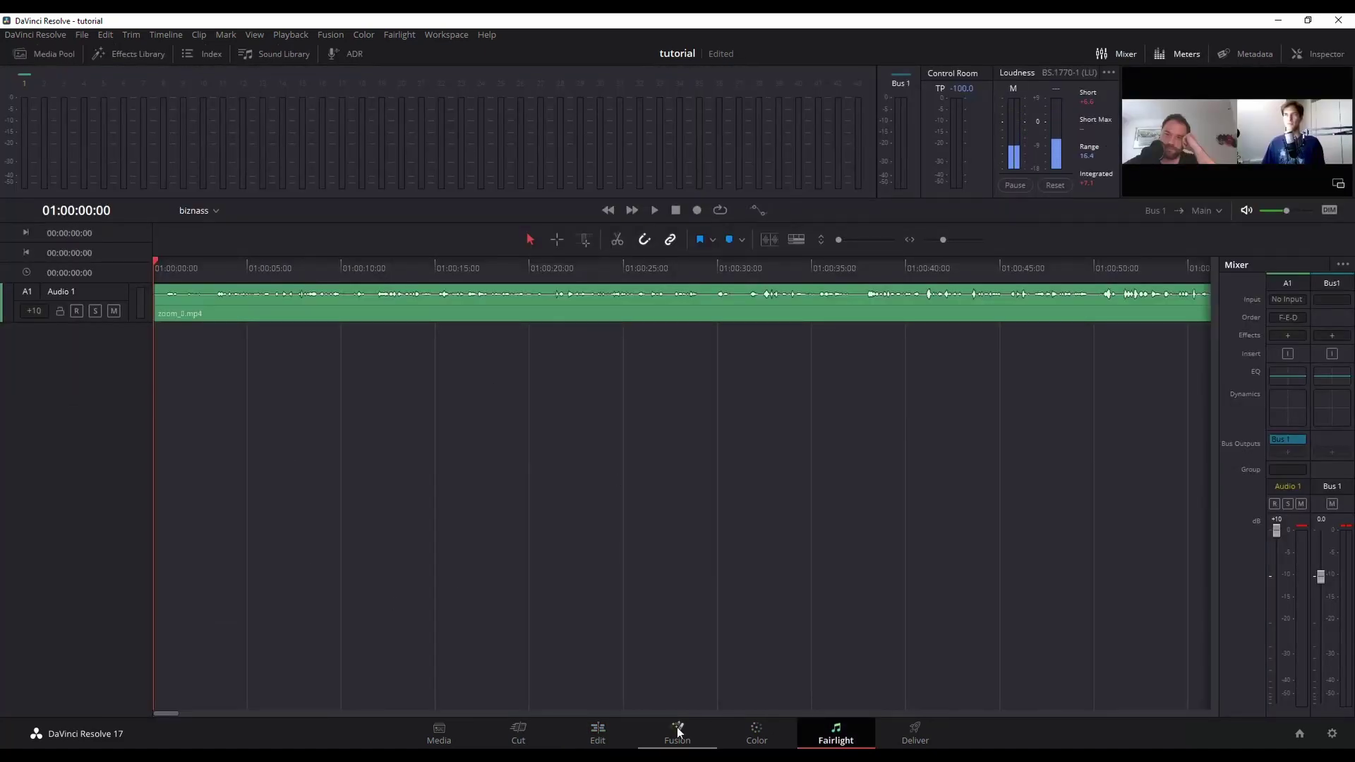
{"action": "left_click", "coordinate": [595, 728]}
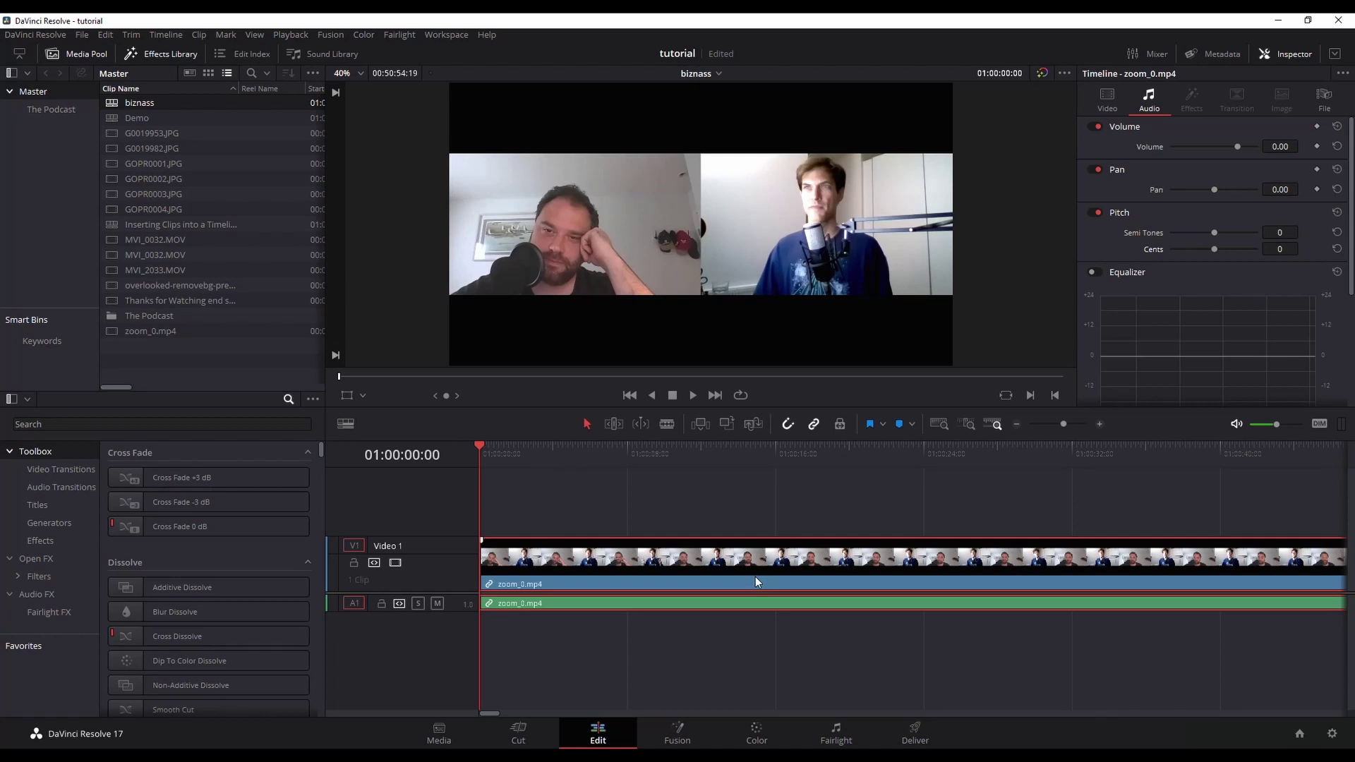
{"action": "left_click", "coordinate": [41, 612]}
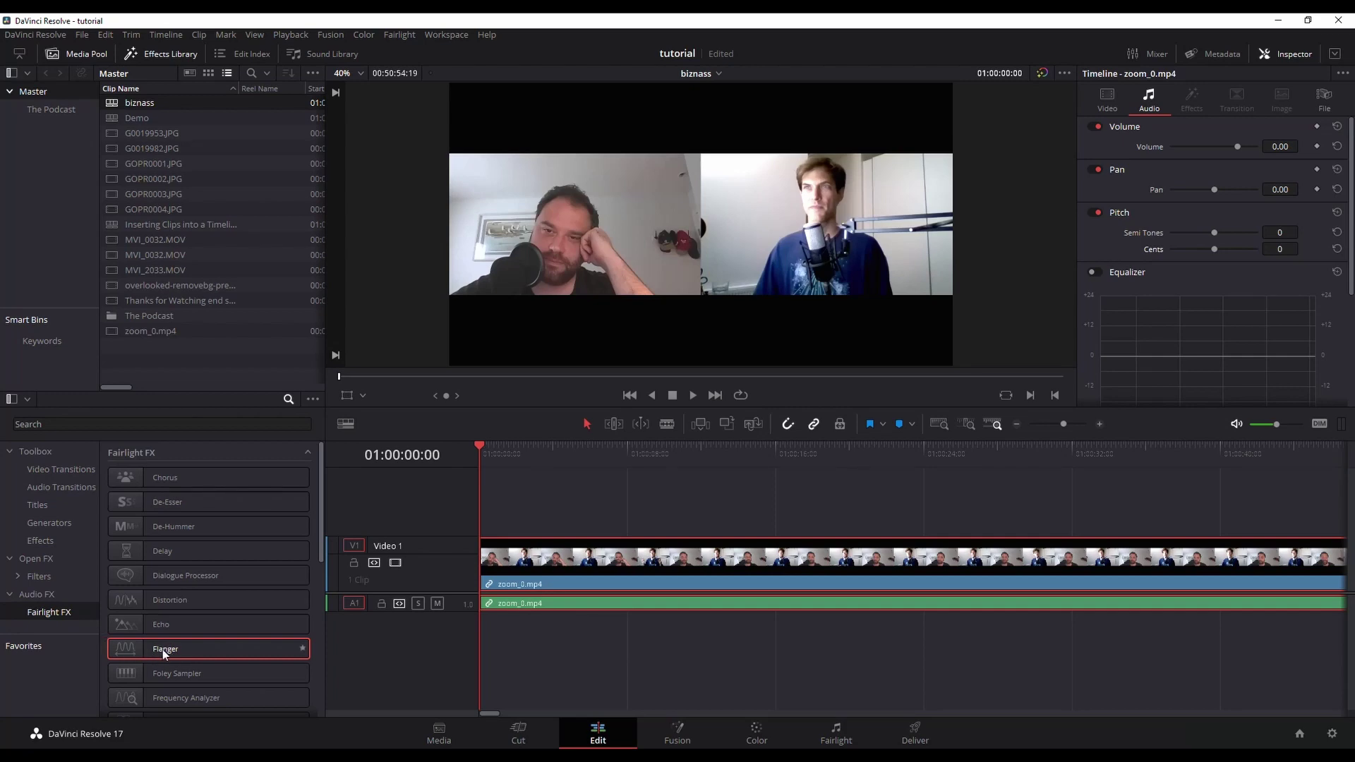
{"action": "left_click", "coordinate": [837, 731]}
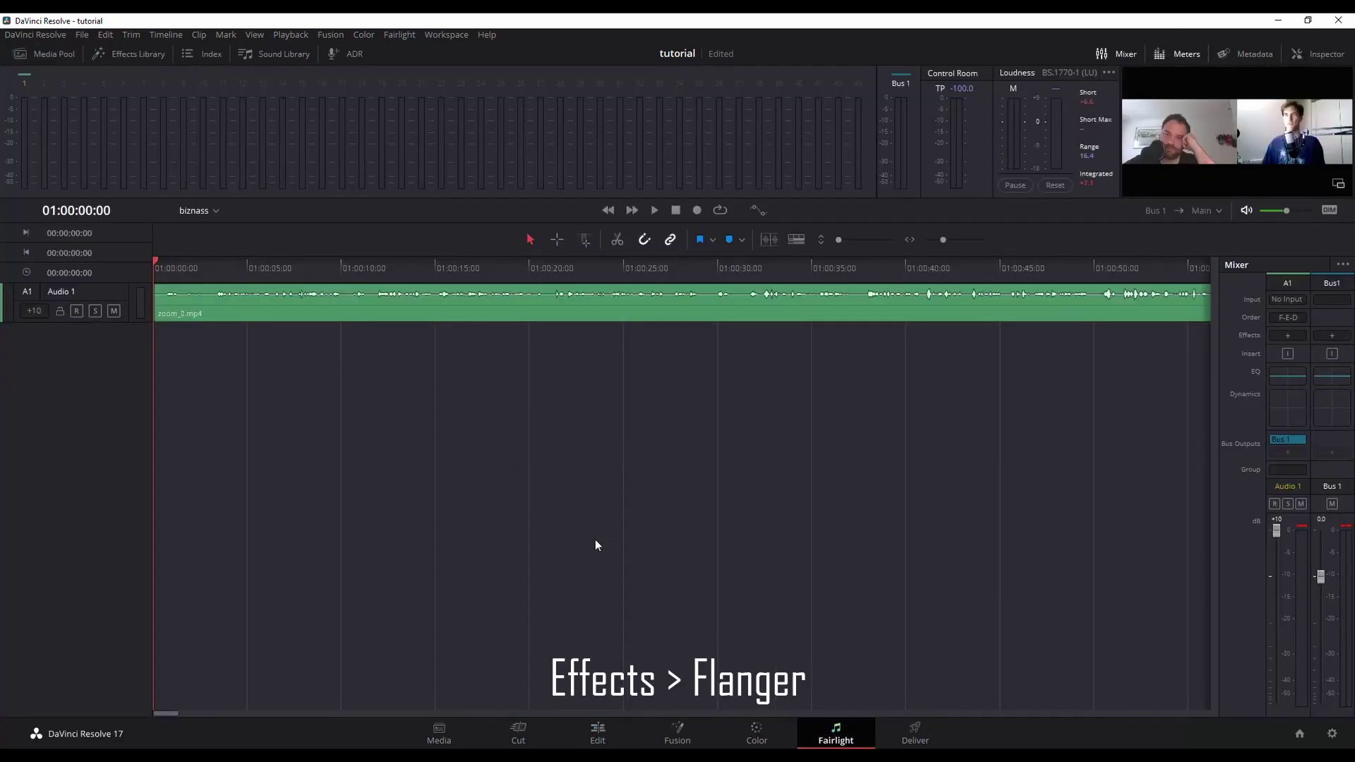
{"action": "left_click", "coordinate": [138, 54]}
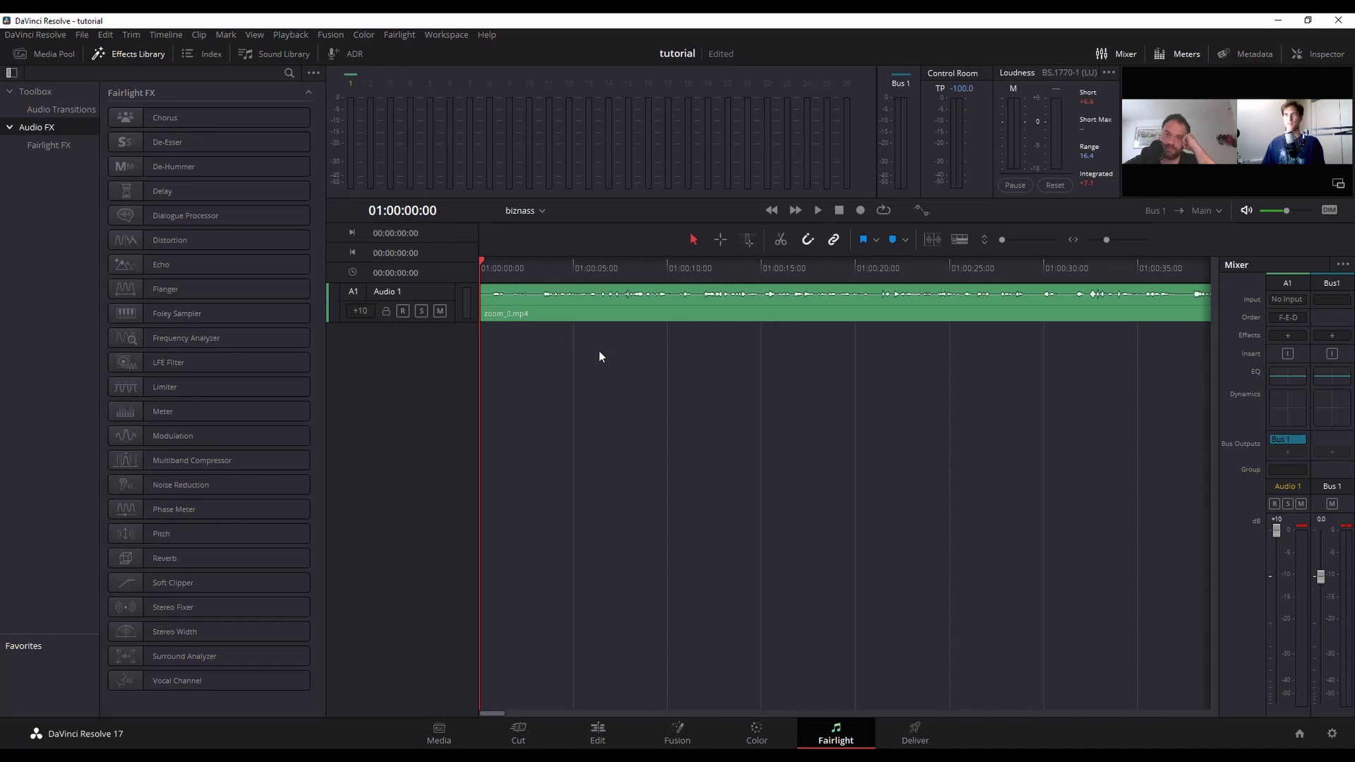
{"action": "left_click", "coordinate": [597, 732]}
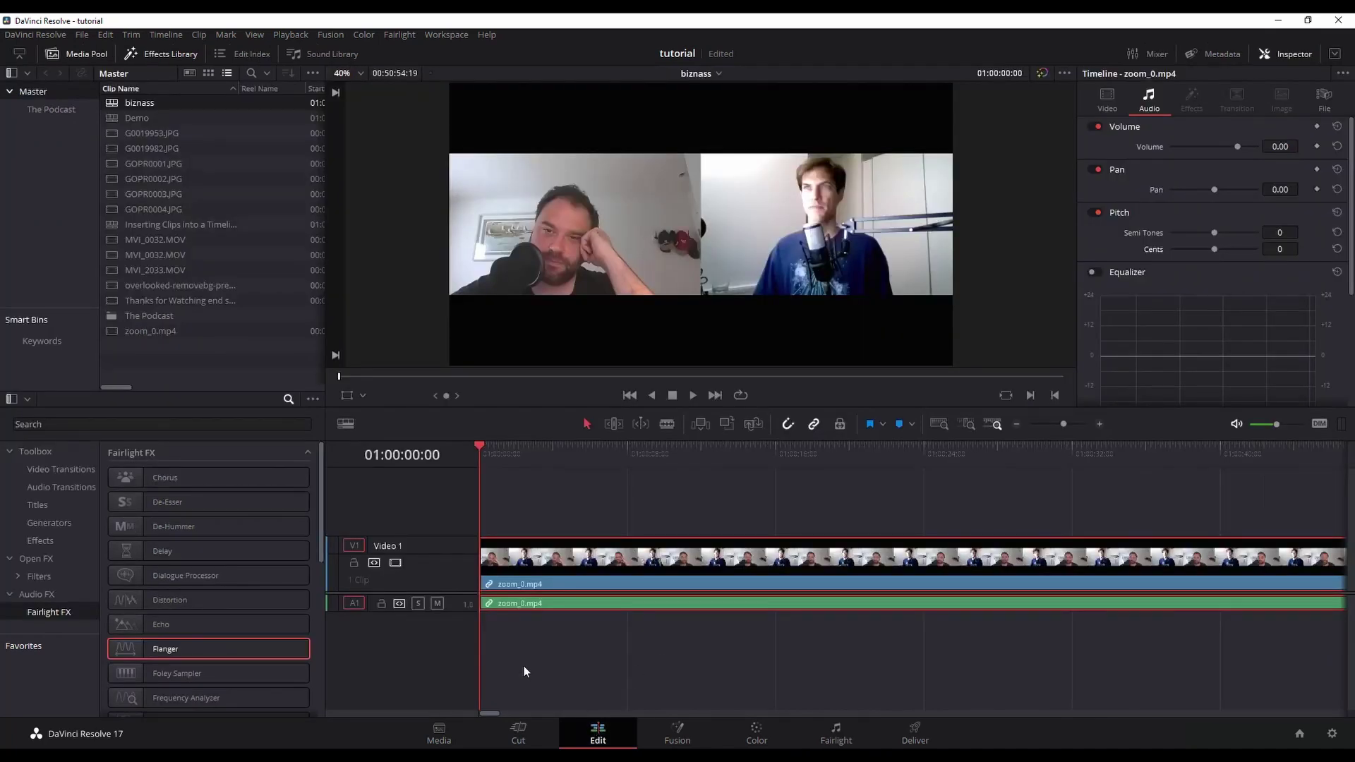
Apply a Flanger with the Robo Voice preset to zoom_0.mp4 on A1 and play it back.
{"action": "left_click_drag", "start_coordinate": [163, 652], "coordinate": [564, 602]}
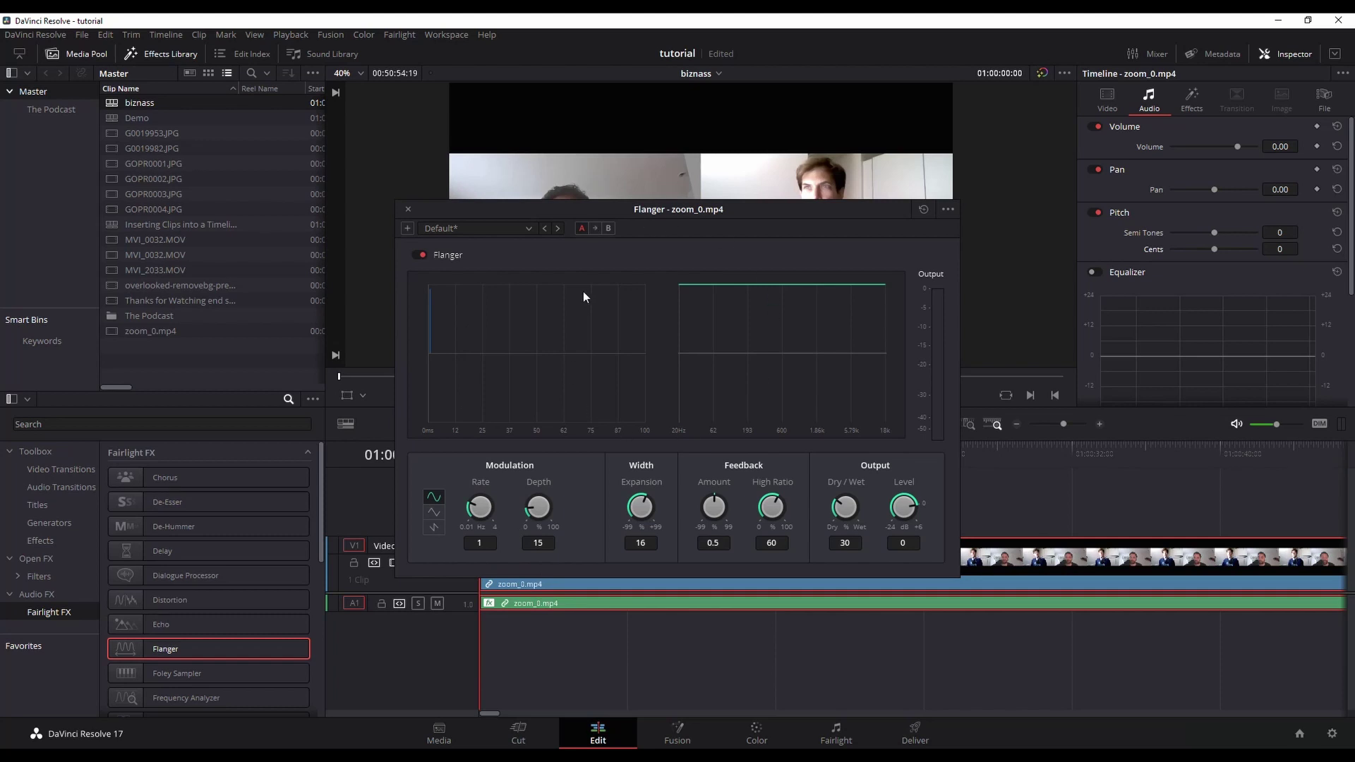
{"action": "left_click", "coordinate": [527, 228]}
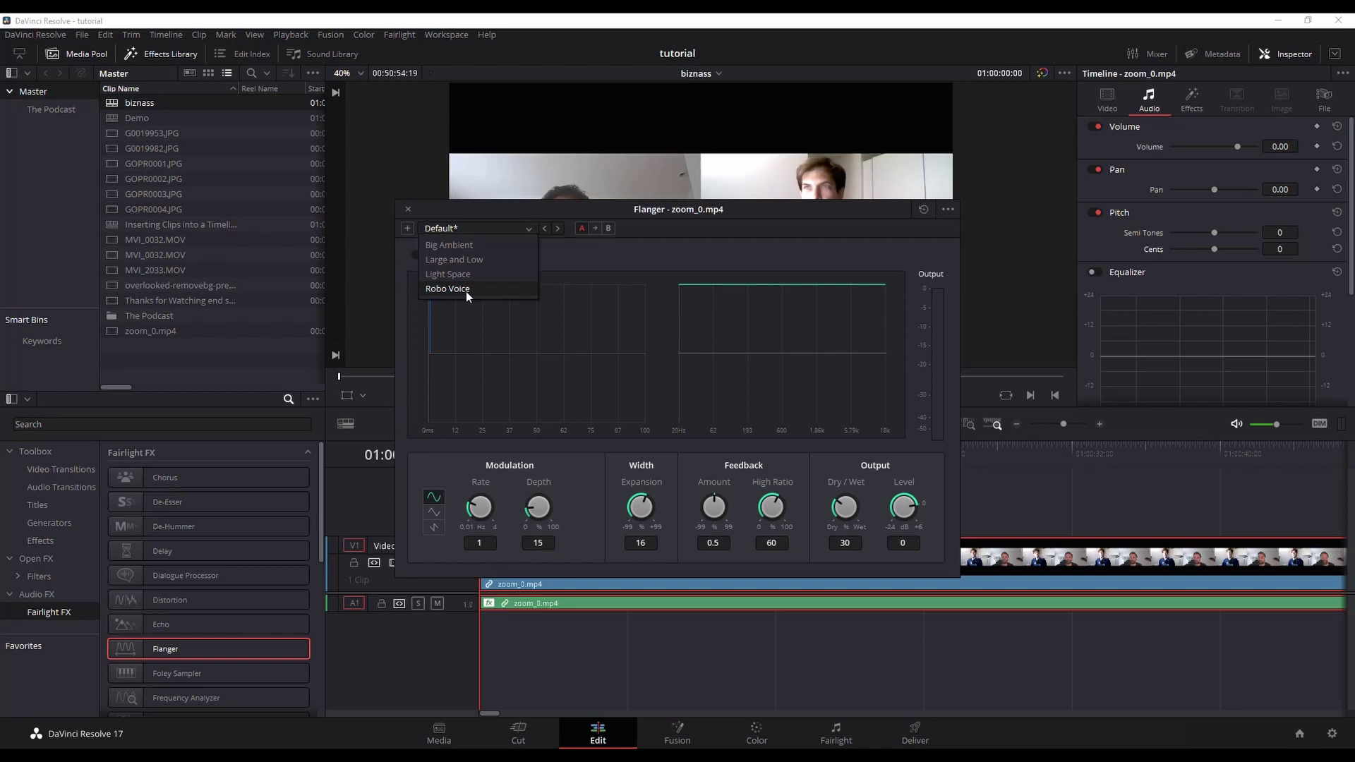
{"action": "left_click", "coordinate": [447, 289]}
{"action": "left_click_drag", "start_coordinate": [494, 208], "coordinate": [355, 114]}
{"action": "key", "text": "space"}
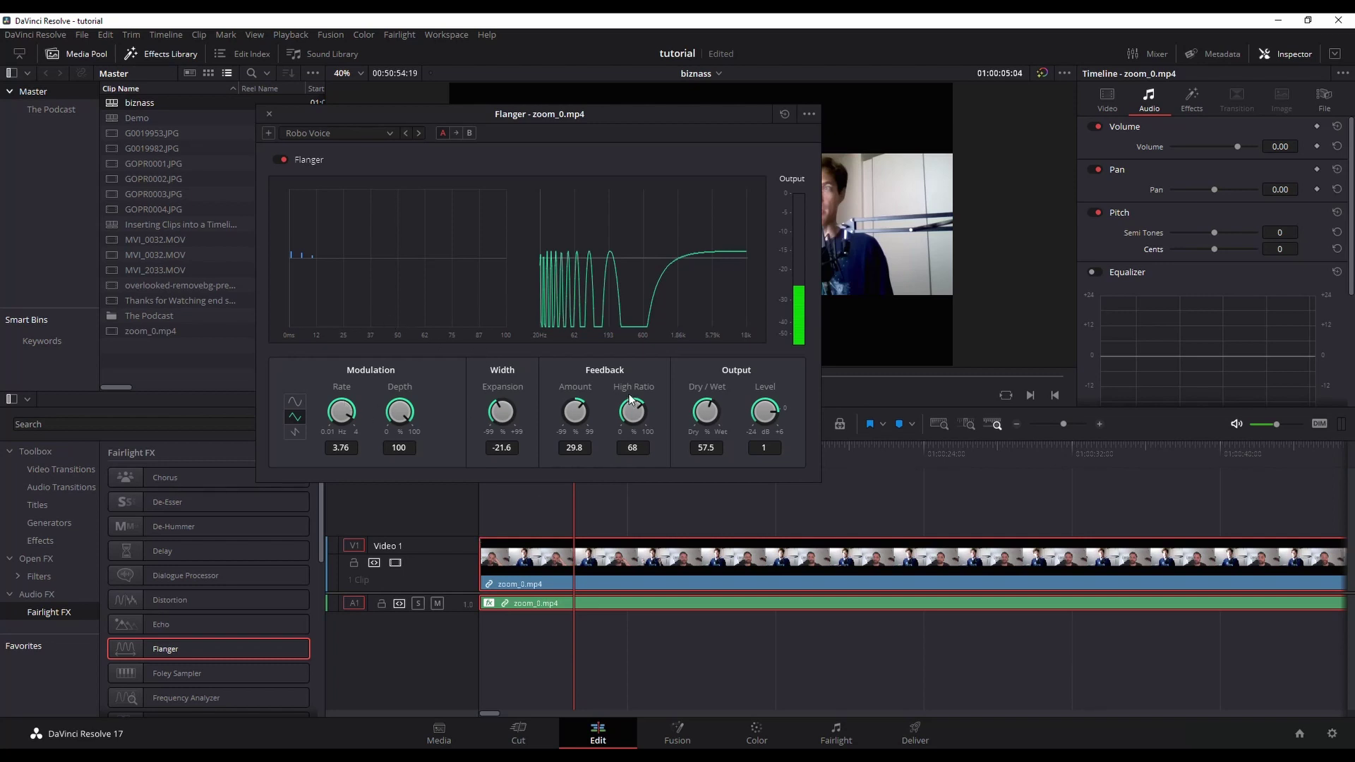
Close the Flanger window and delete the Flanger from zoom_0.mp4 in the Fairlight page Inspector's Effects tab.
{"action": "left_click", "coordinate": [269, 113]}
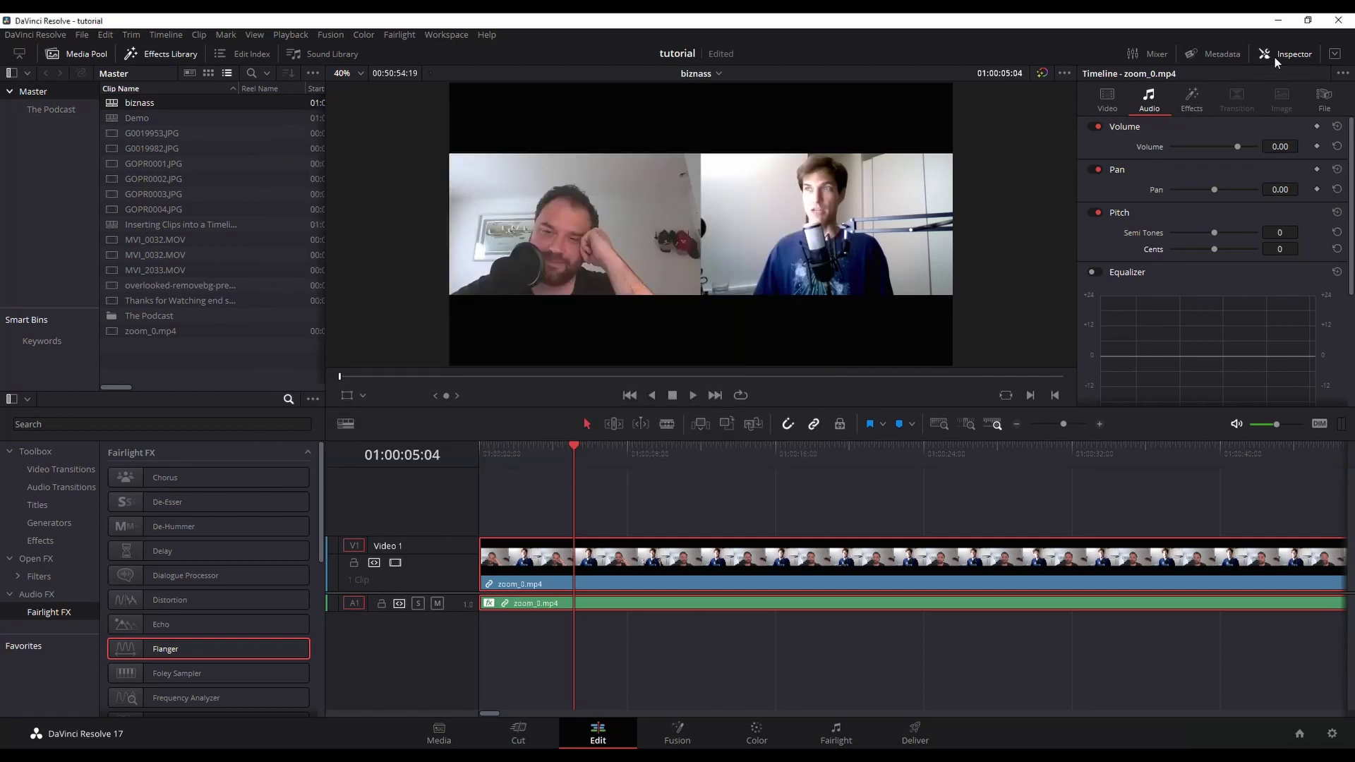
{"action": "left_click", "coordinate": [1195, 99]}
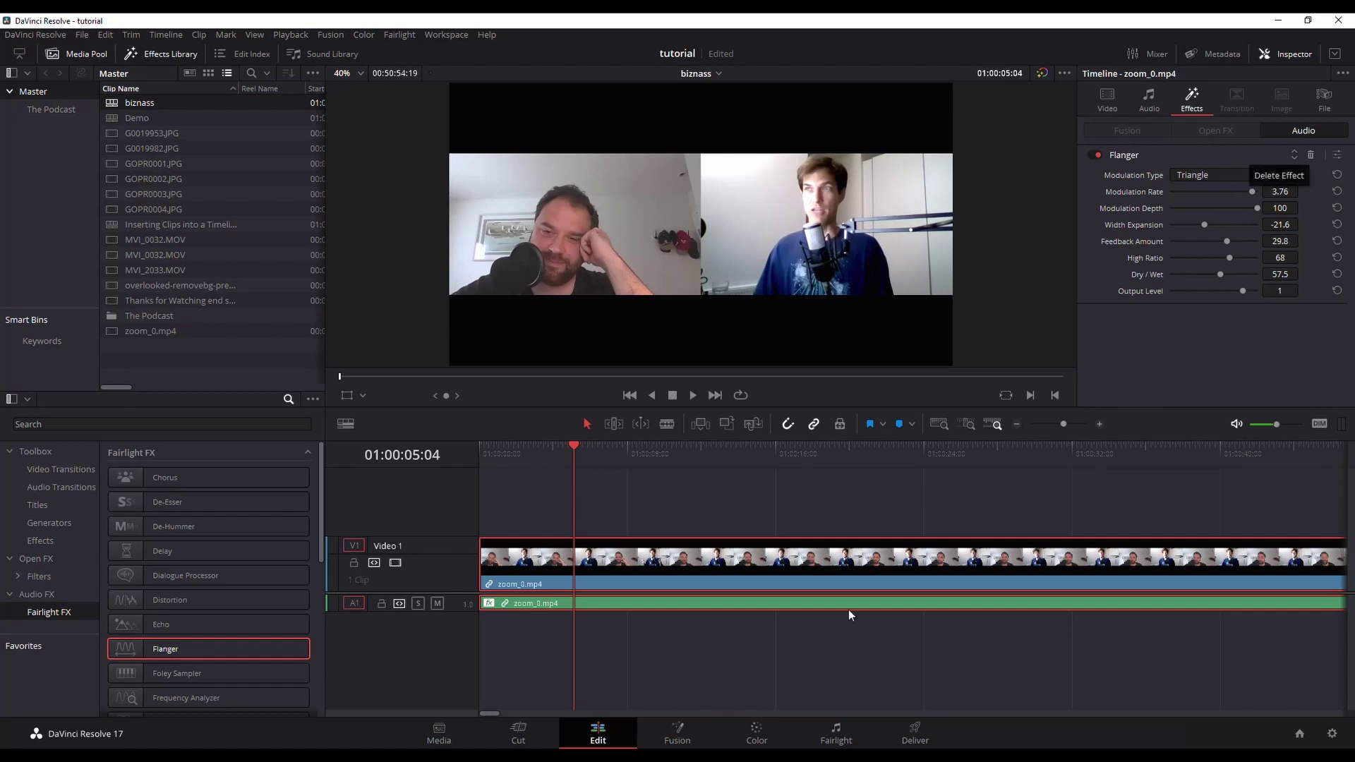
{"action": "left_click", "coordinate": [836, 737]}
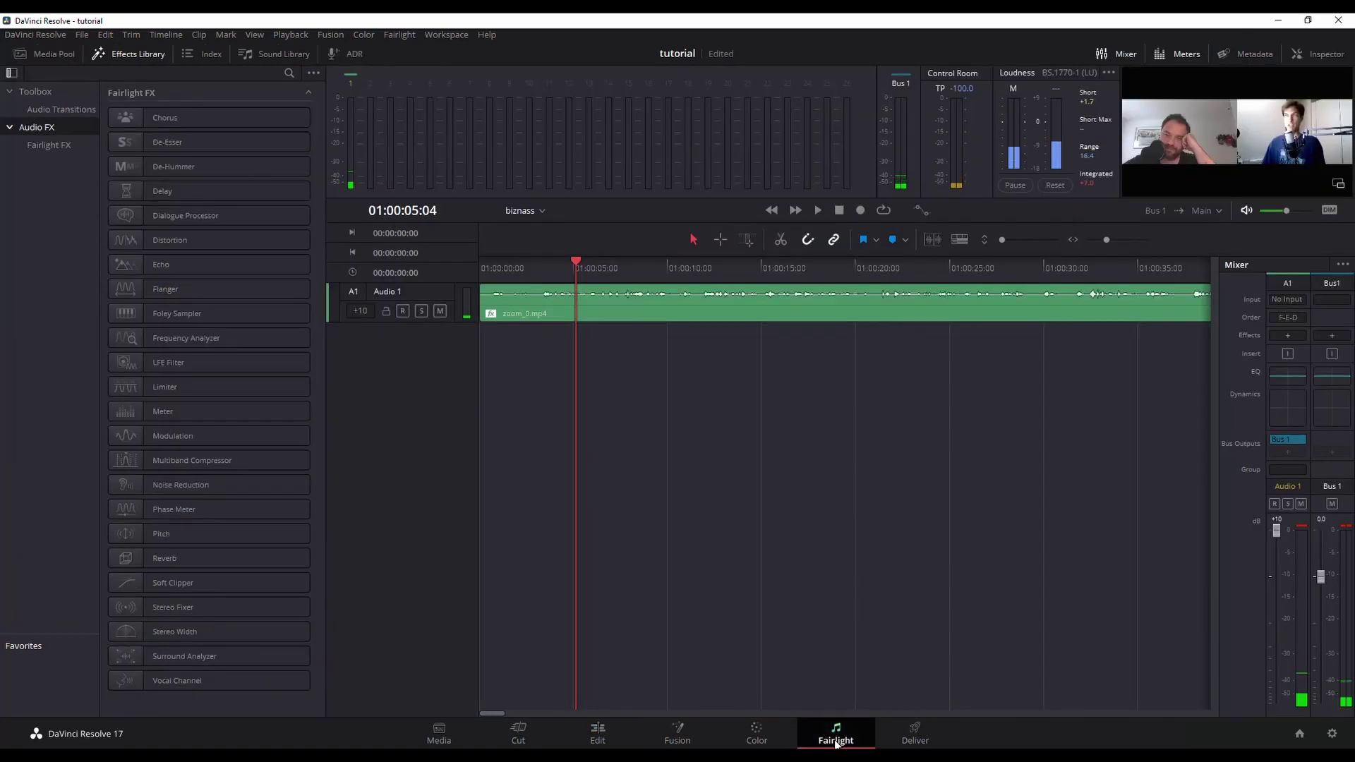
{"action": "left_click", "coordinate": [1314, 56]}
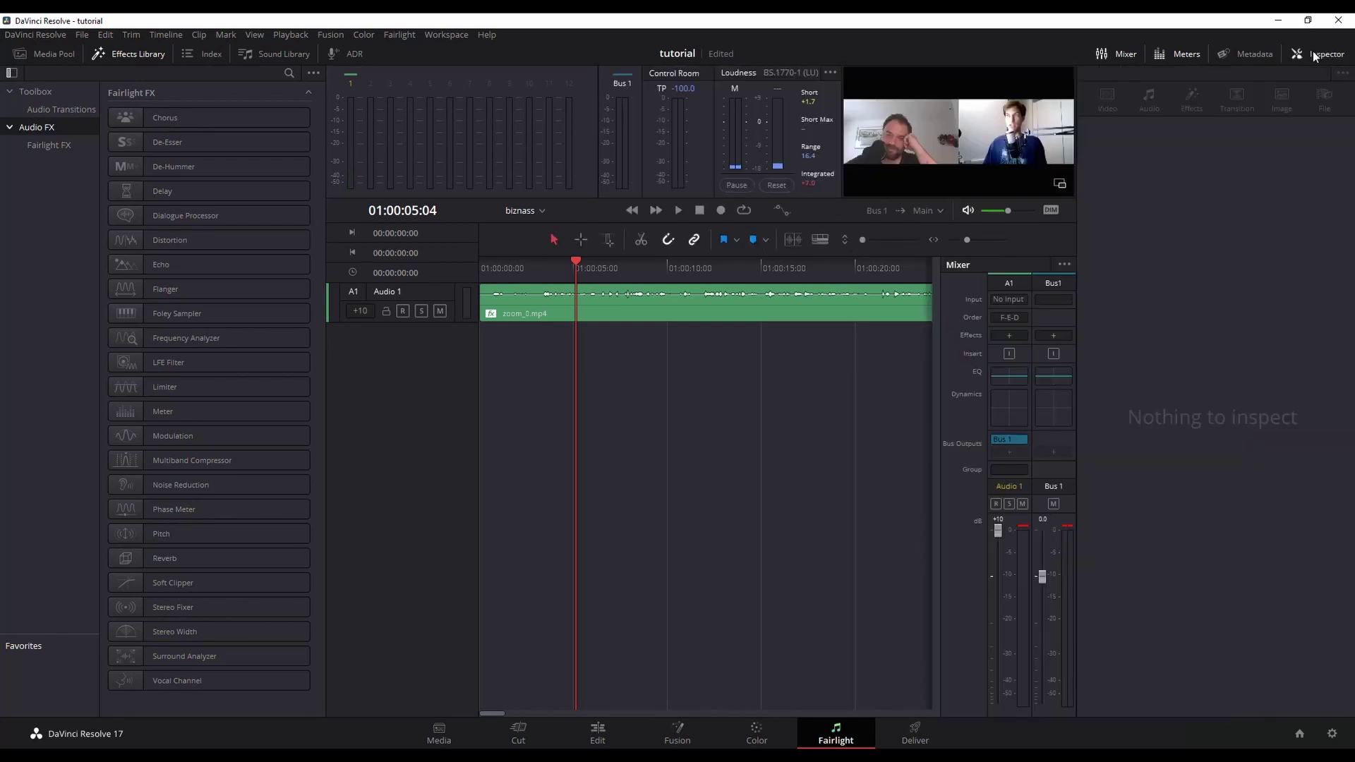
{"action": "left_click", "coordinate": [714, 304]}
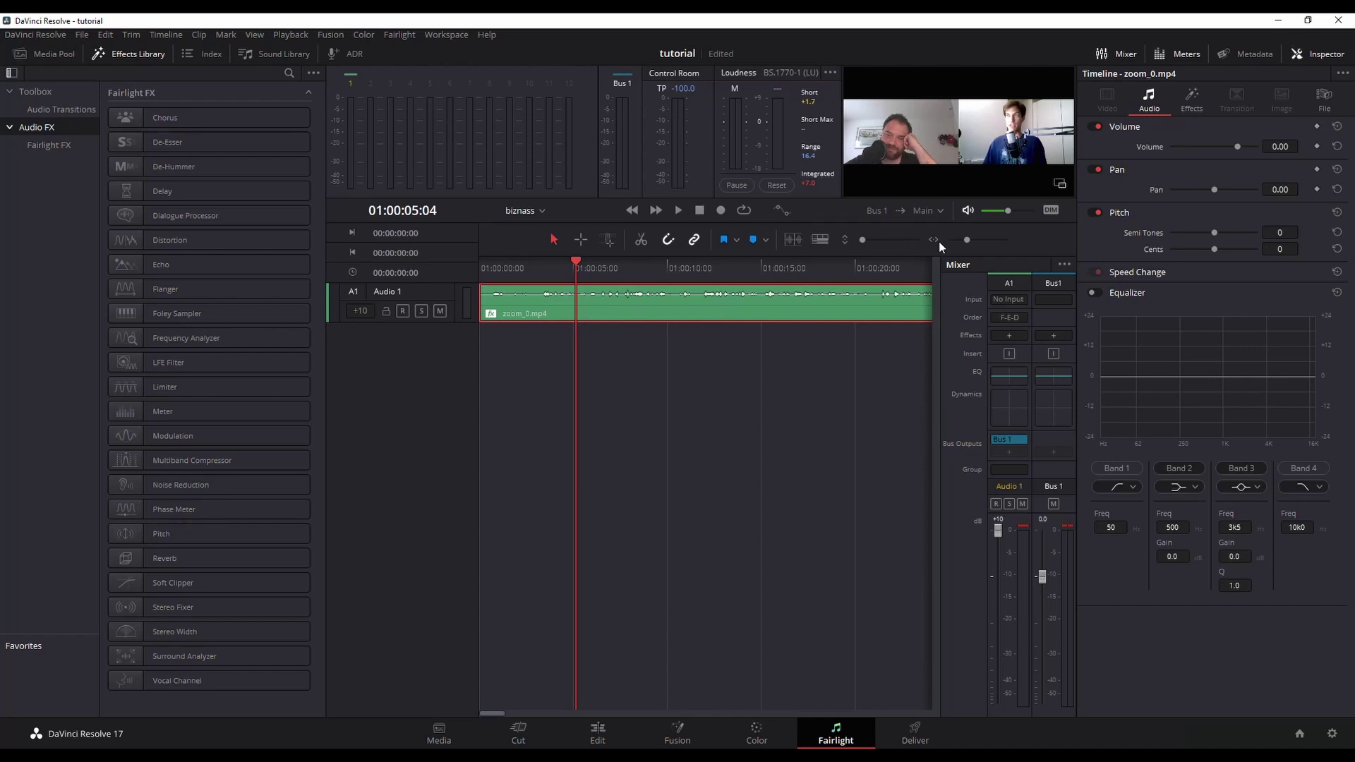
{"action": "left_click", "coordinate": [1187, 102]}
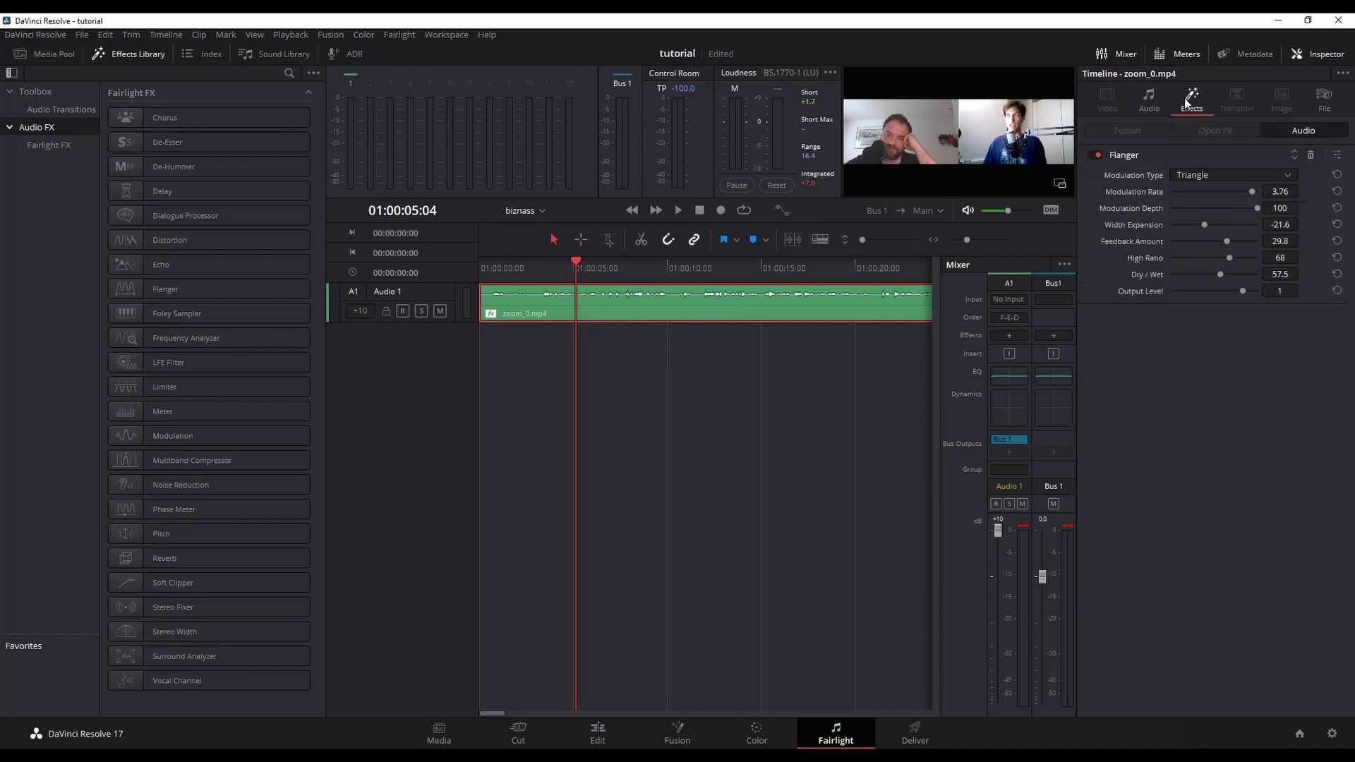
{"action": "left_click", "coordinate": [1311, 155]}
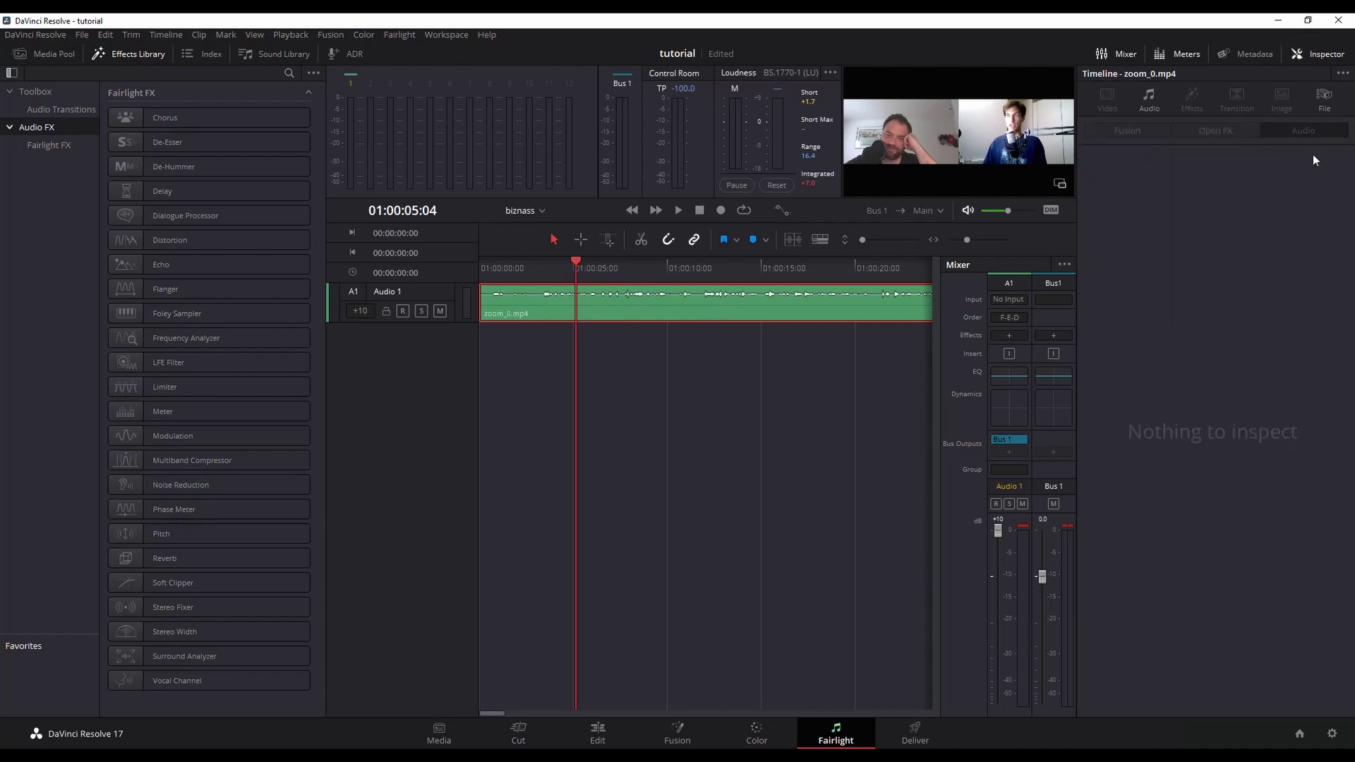
On the Edit page, set the clip's Inspector pitch to -3 semitones and -50 cents, previewing playback.
{"action": "left_click", "coordinate": [597, 734]}
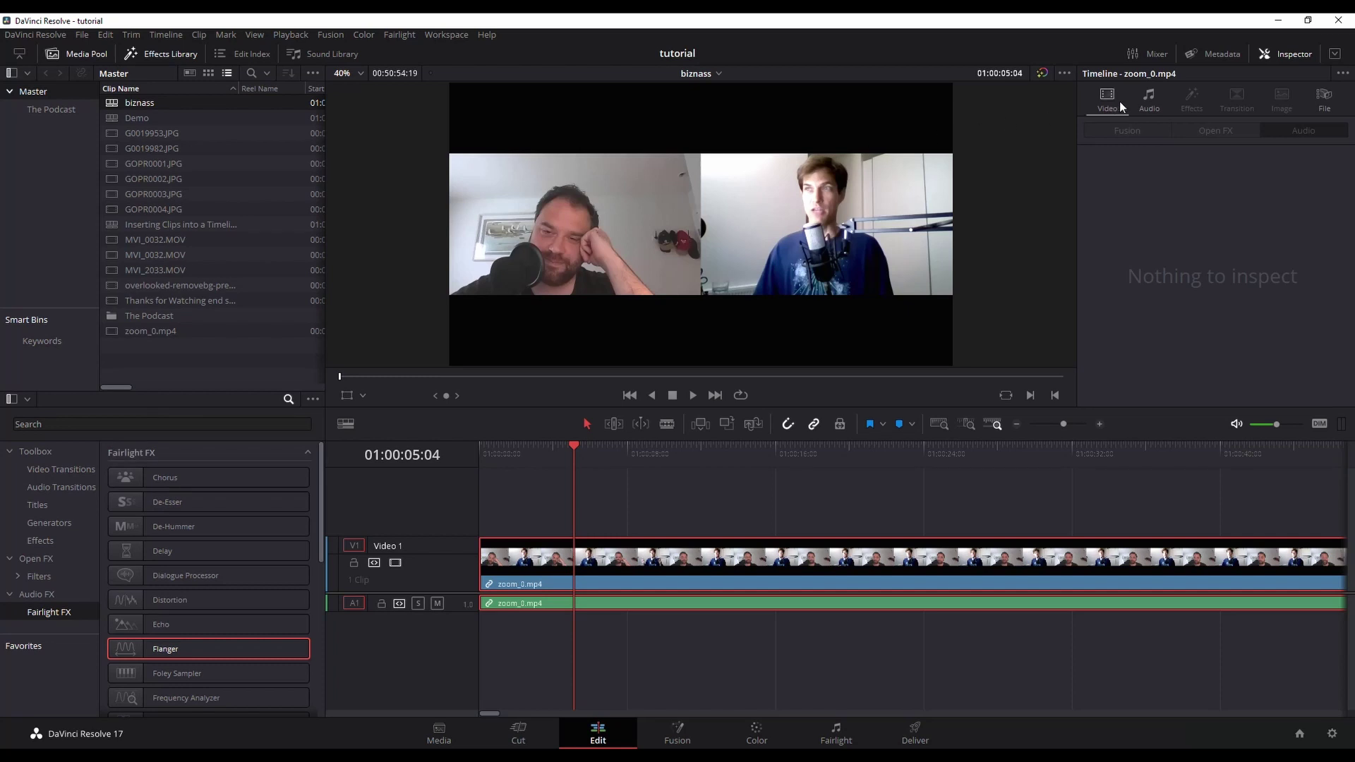
{"action": "left_click", "coordinate": [1152, 97]}
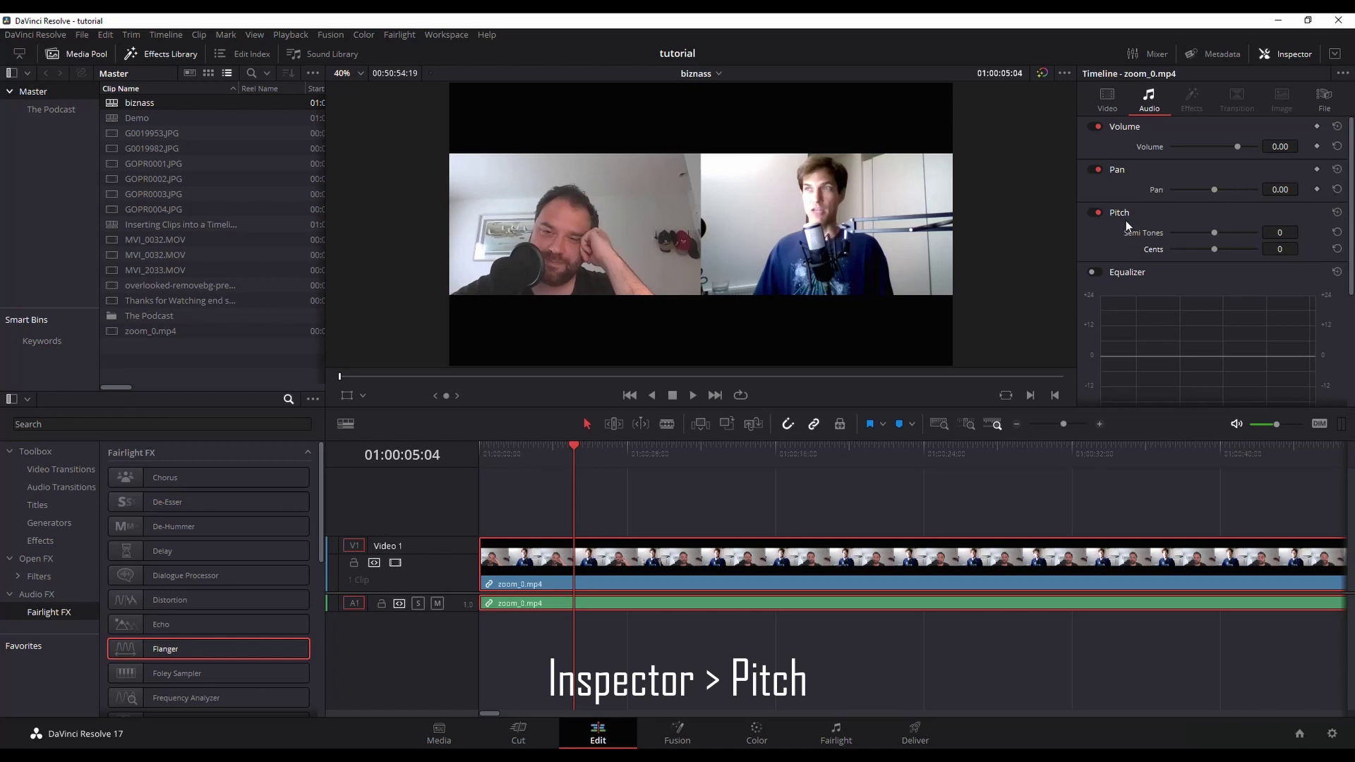
{"action": "left_click_drag", "start_coordinate": [1278, 233], "coordinate": [1263, 233]}
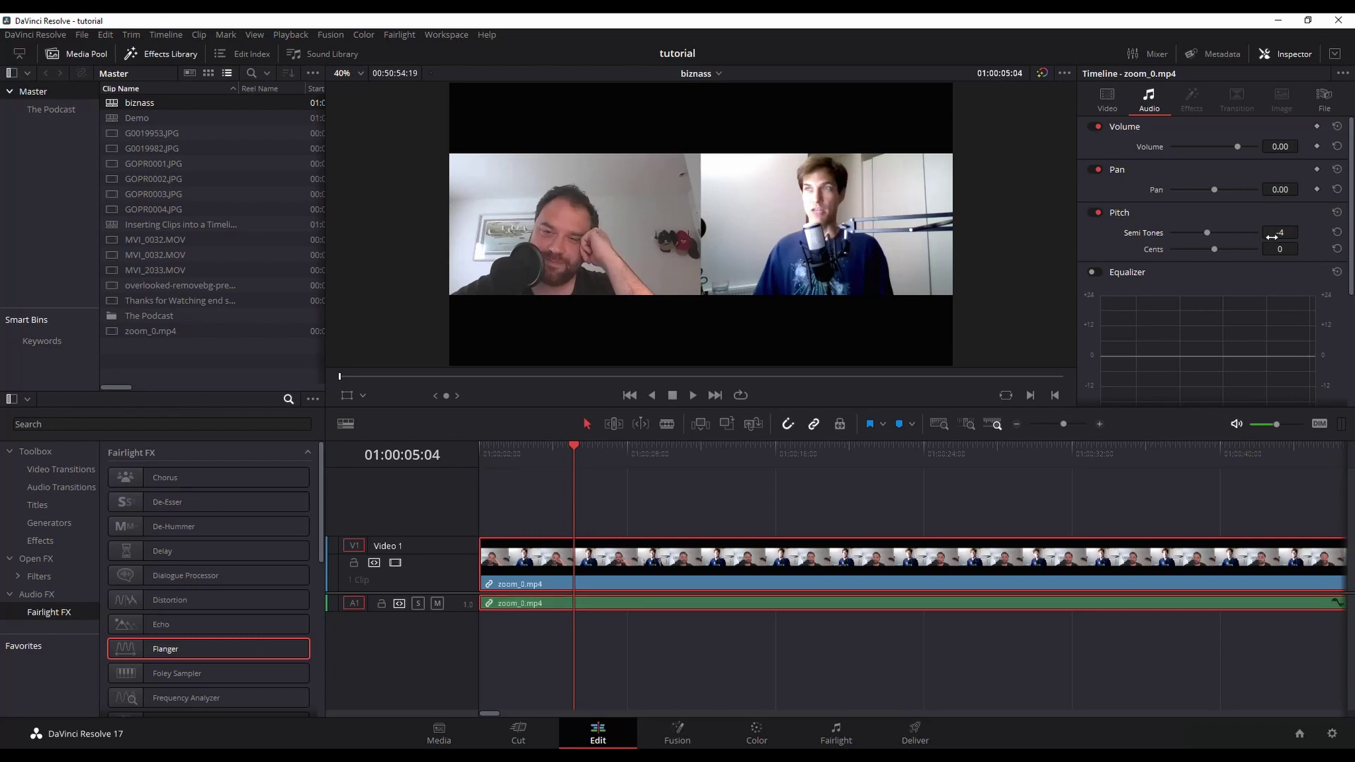
{"action": "key", "text": "space"}
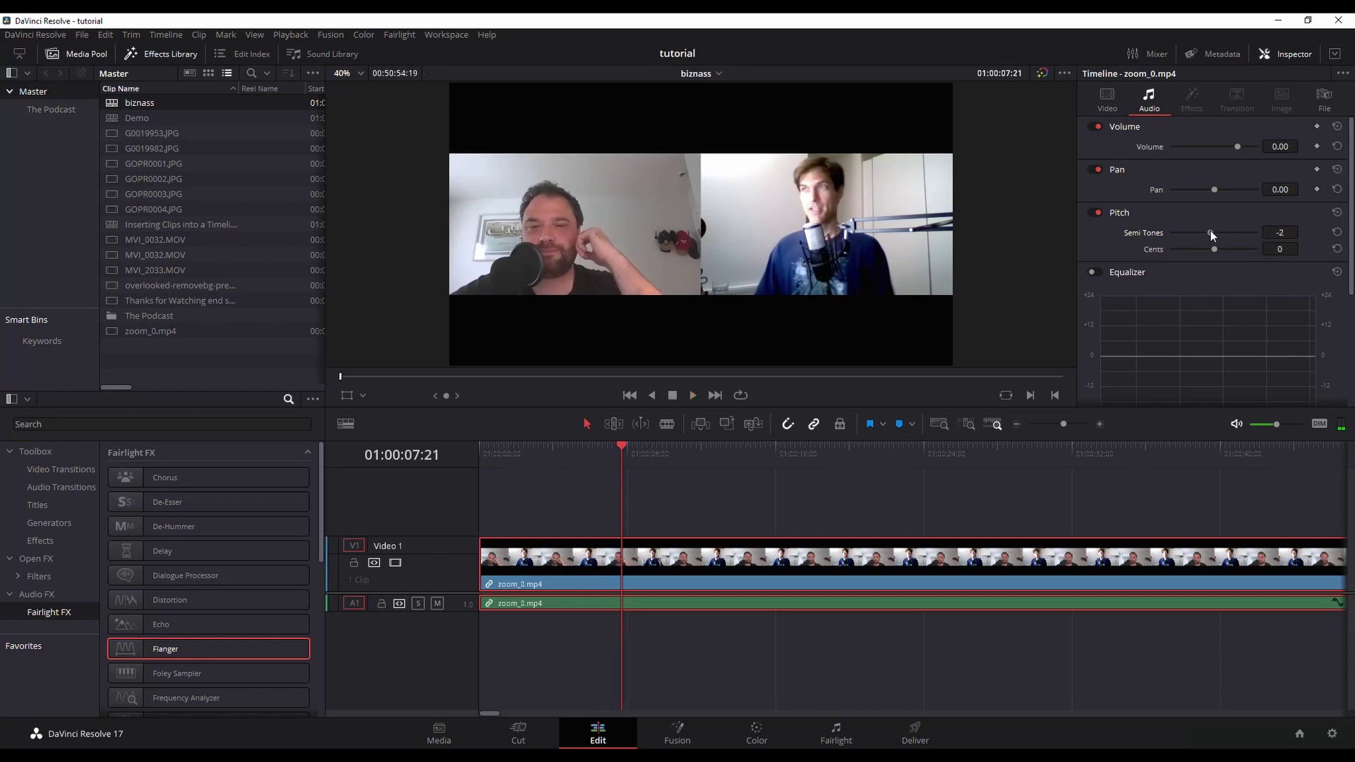
{"action": "key", "text": "space"}
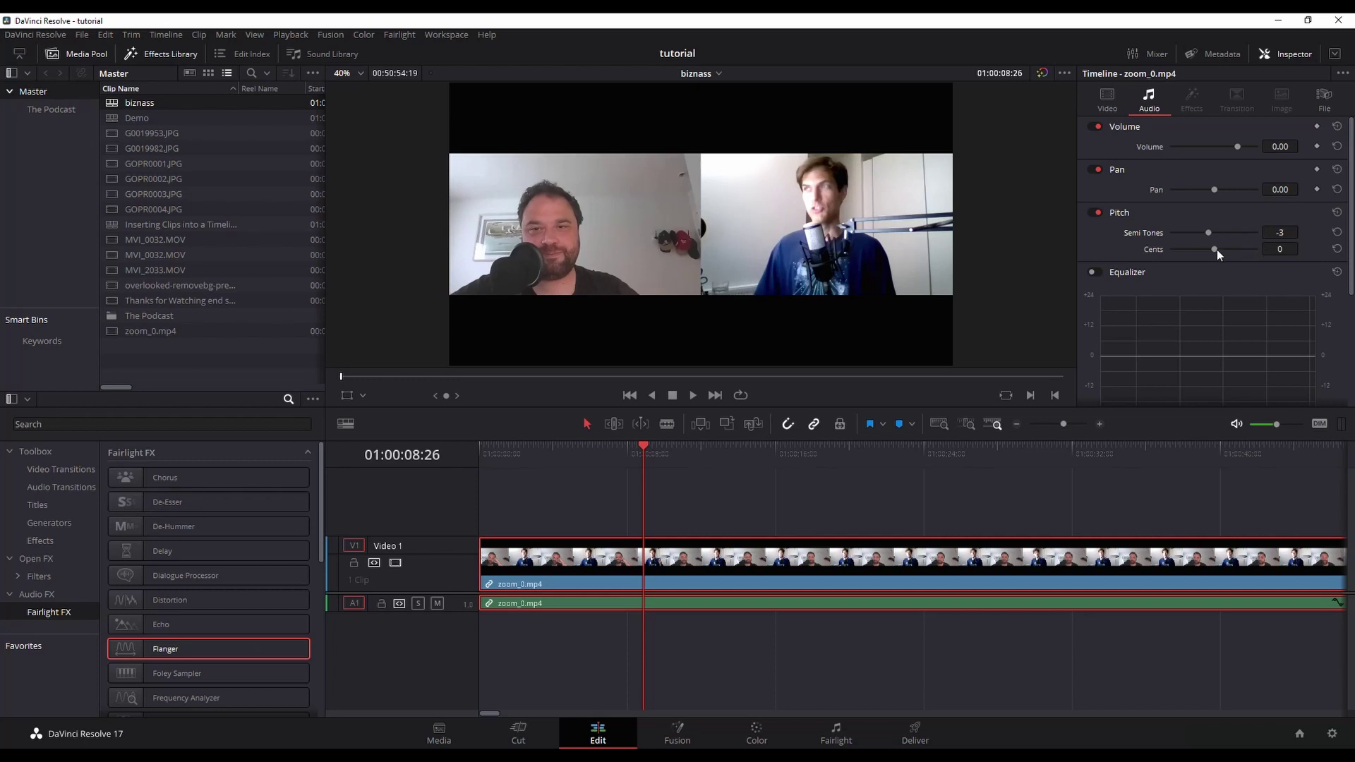
{"action": "left_click_drag", "start_coordinate": [1215, 248], "coordinate": [1191, 249]}
{"action": "key", "text": "space"}
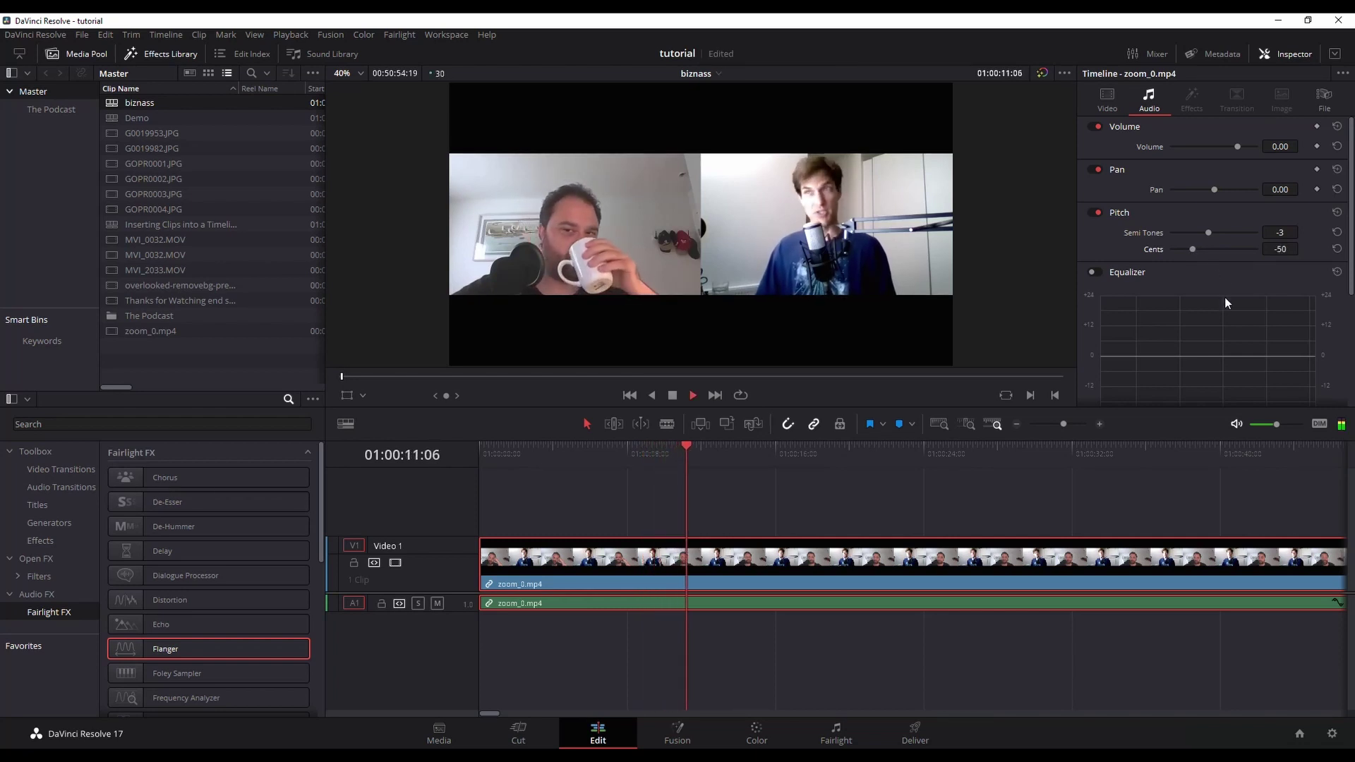
{"action": "key", "text": "space"}
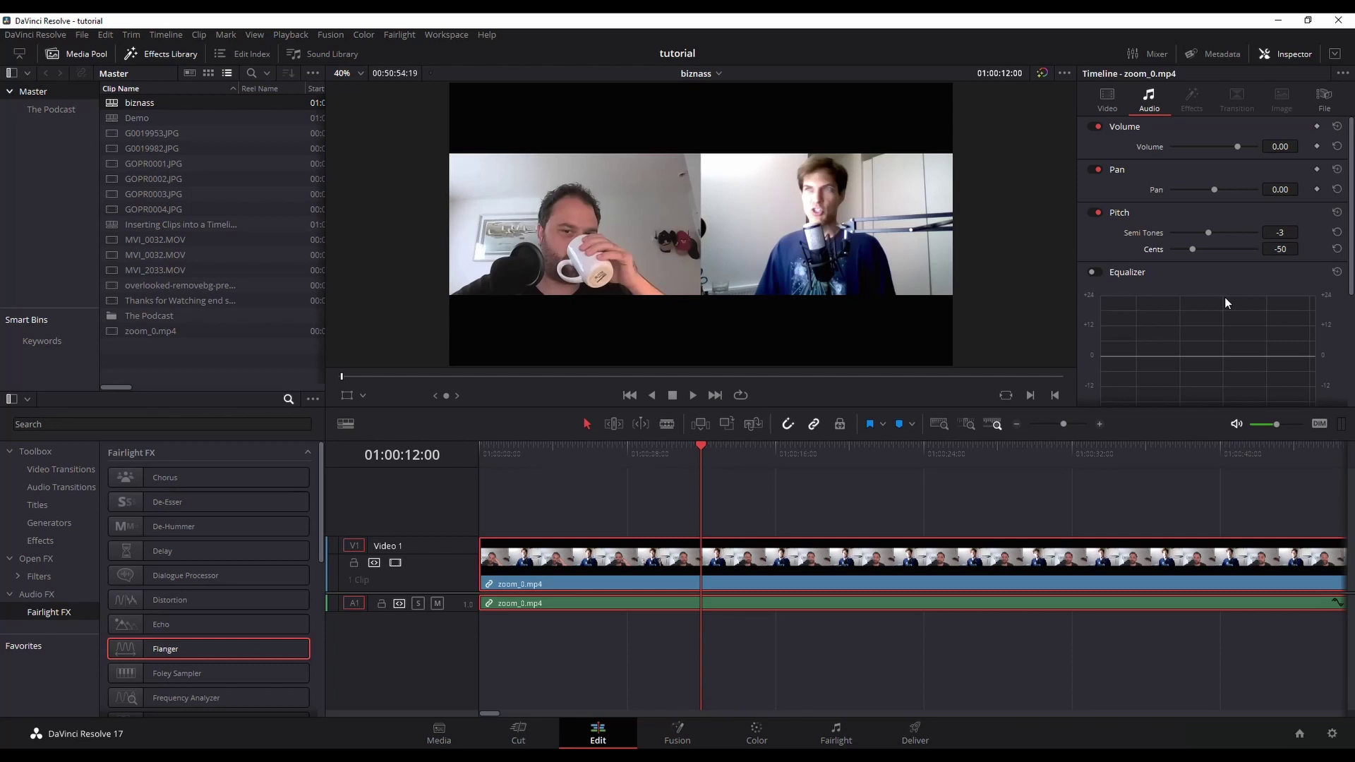
Apply the Fairlight FX Pitch effect to zoom_0.mp4 and raise it by 5 semitones, previewing playback.
{"action": "scroll", "coordinate": [201, 613], "scroll_direction": "down", "scroll_amount": 4}
{"action": "scroll", "coordinate": [201, 612], "scroll_direction": "down", "scroll_amount": 3}
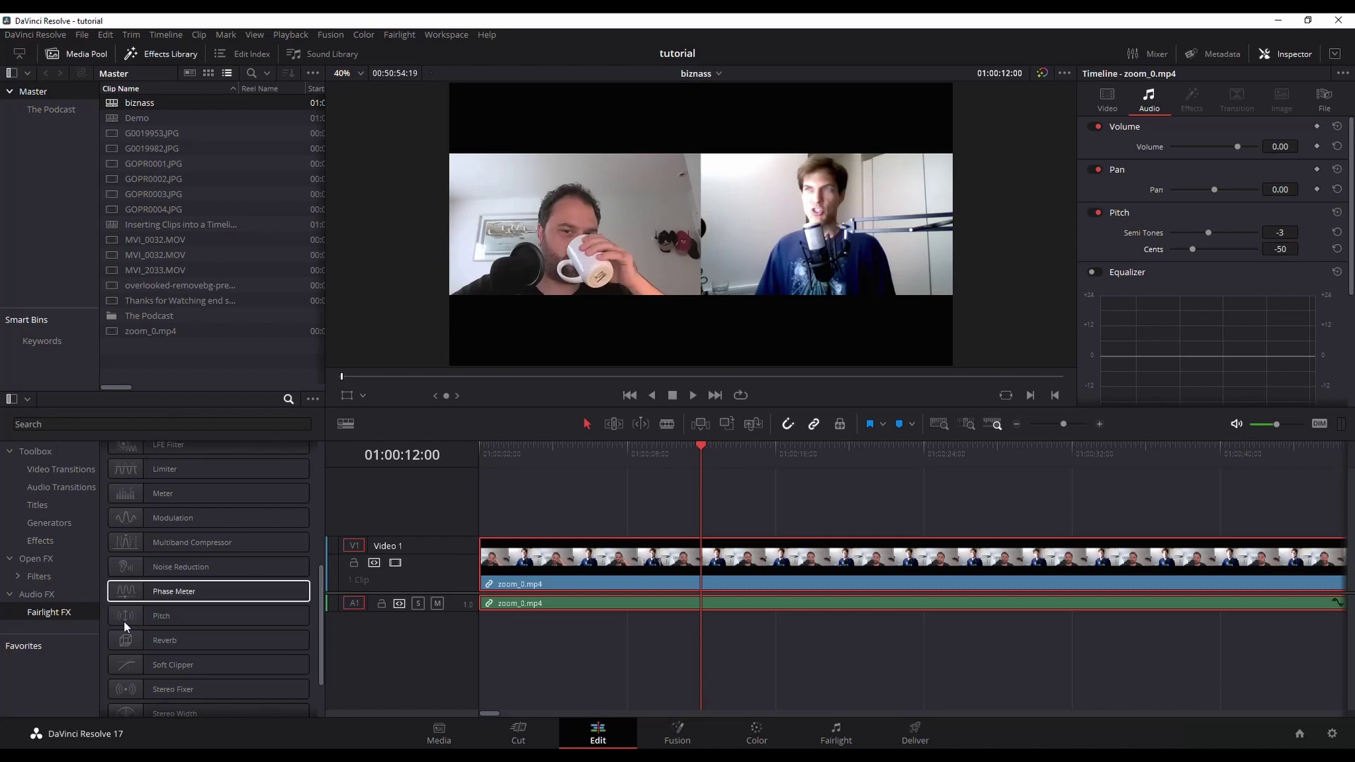
{"action": "left_click_drag", "start_coordinate": [158, 618], "coordinate": [538, 601]}
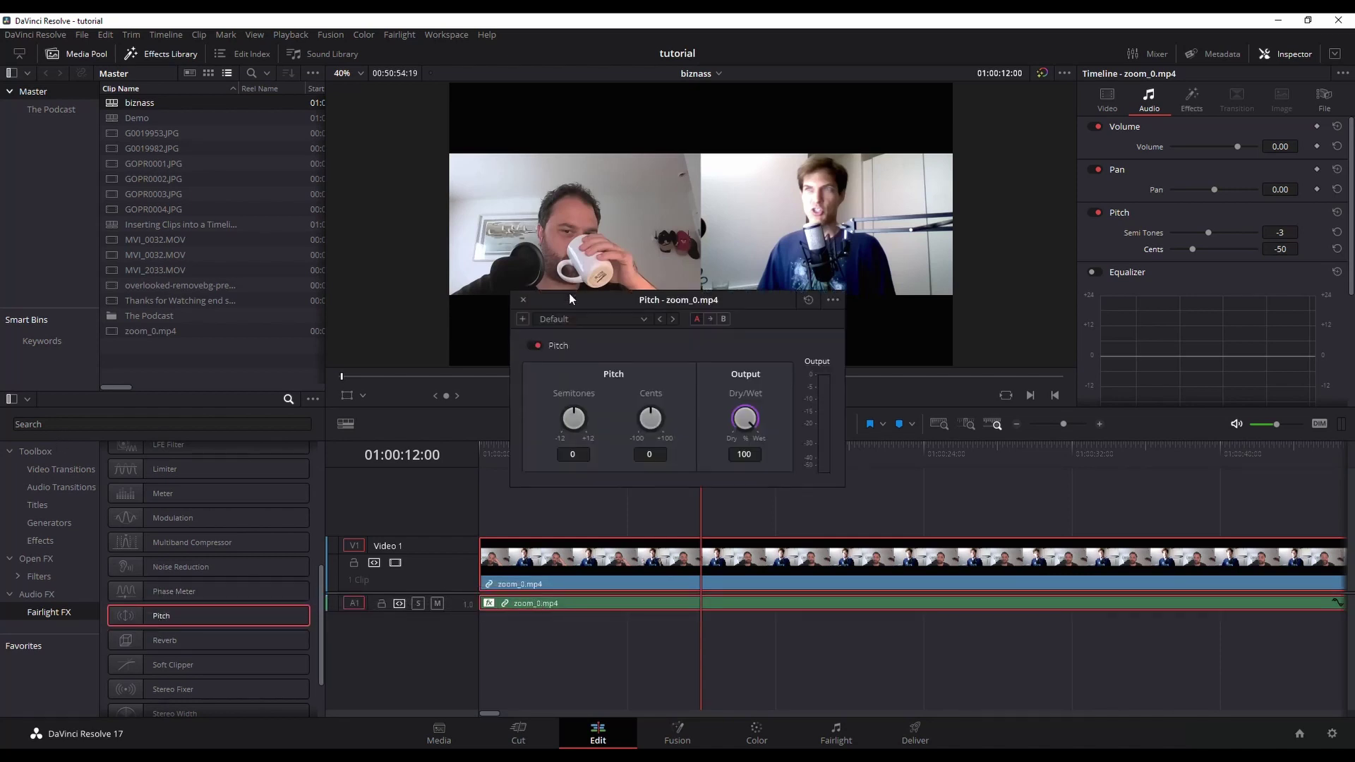
{"action": "left_click_drag", "start_coordinate": [616, 302], "coordinate": [556, 222]}
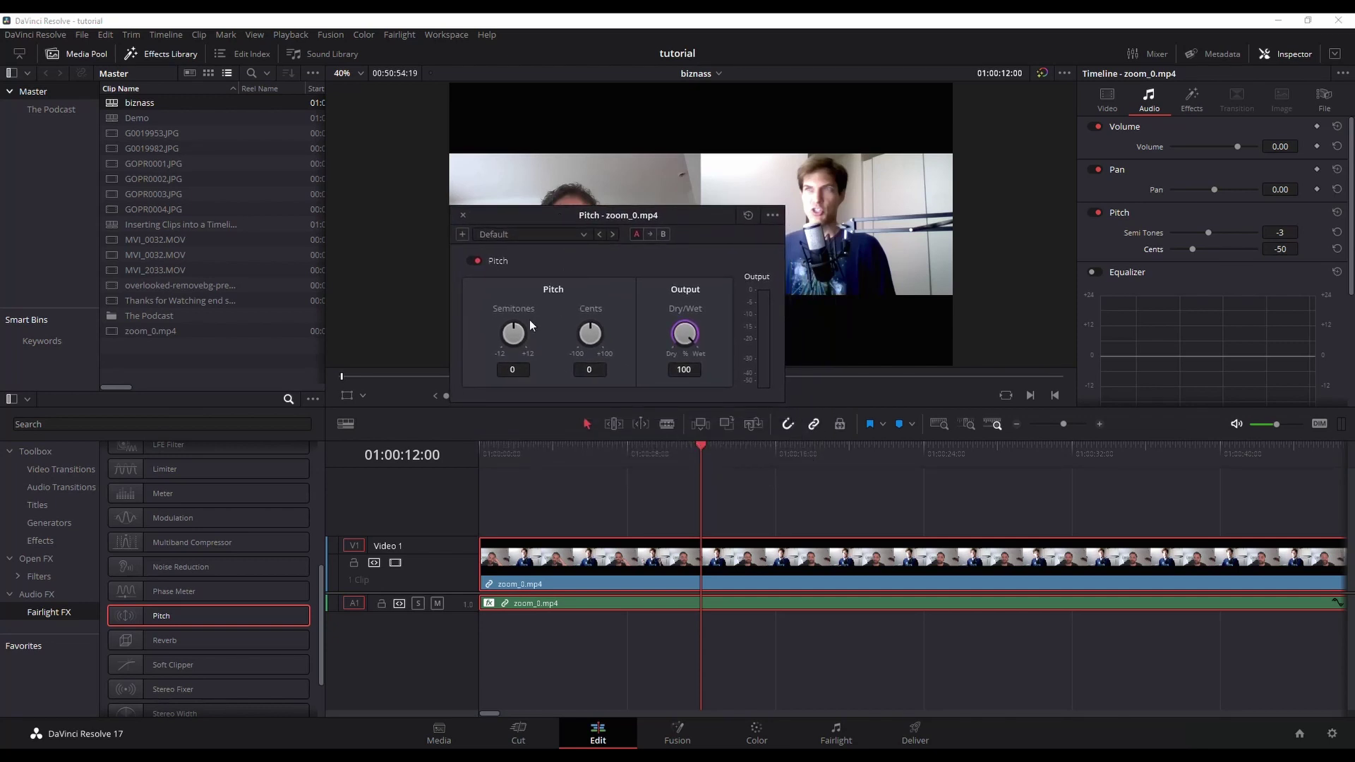
{"action": "left_click_drag", "start_coordinate": [515, 328], "coordinate": [532, 332]}
{"action": "key", "text": "space"}
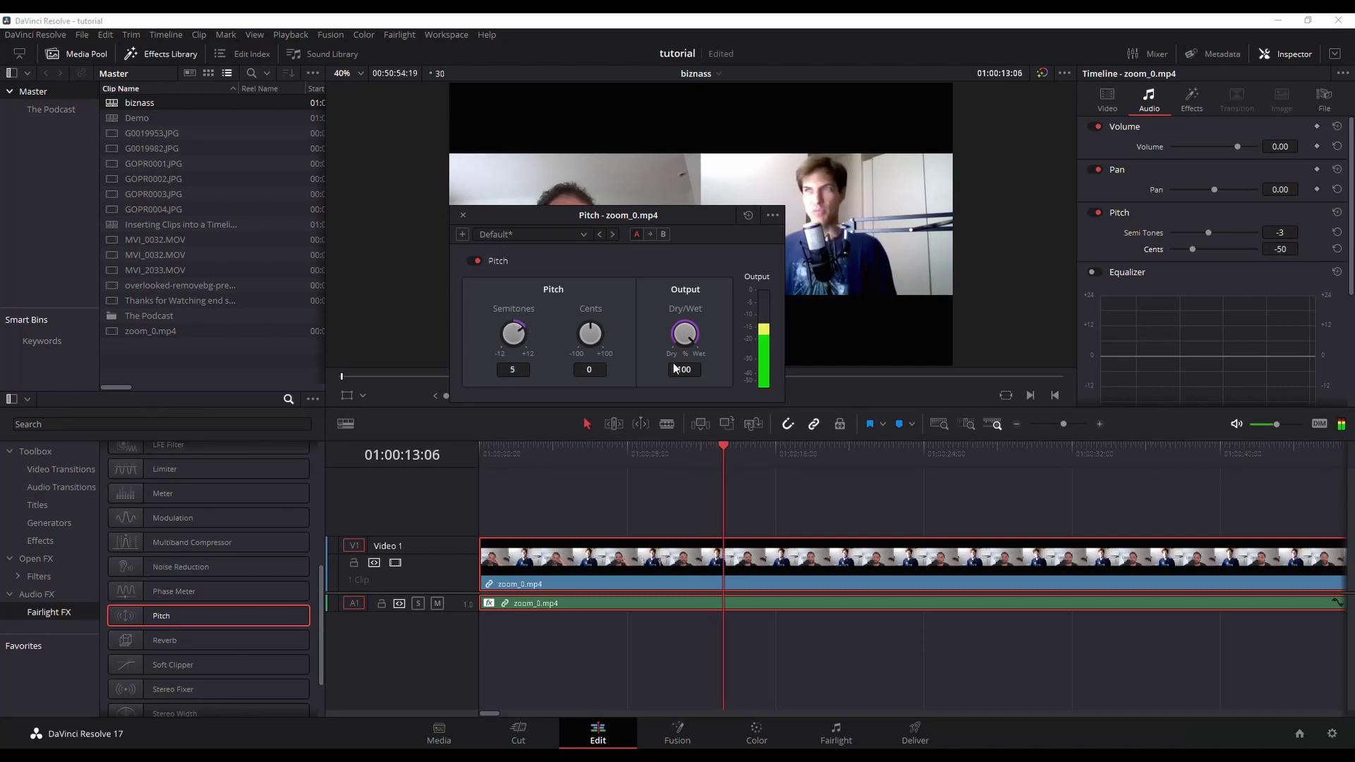
{"action": "key", "text": "space"}
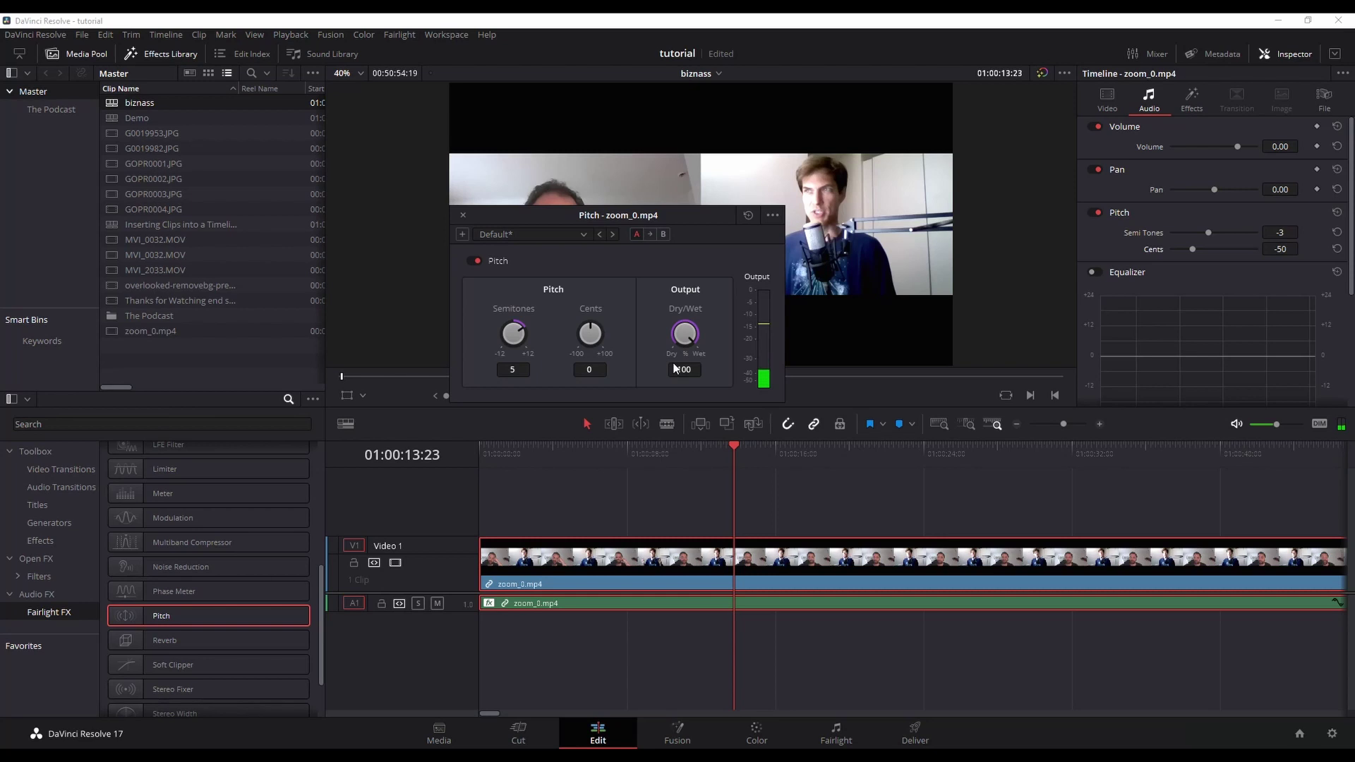
Save the project, raise the Pitch cents to 25.9, and close the Pitch window.
{"action": "key", "text": "ctrl+s"}
{"action": "left_click_drag", "start_coordinate": [594, 328], "coordinate": [557, 372]}
{"action": "key", "text": "Escape"}
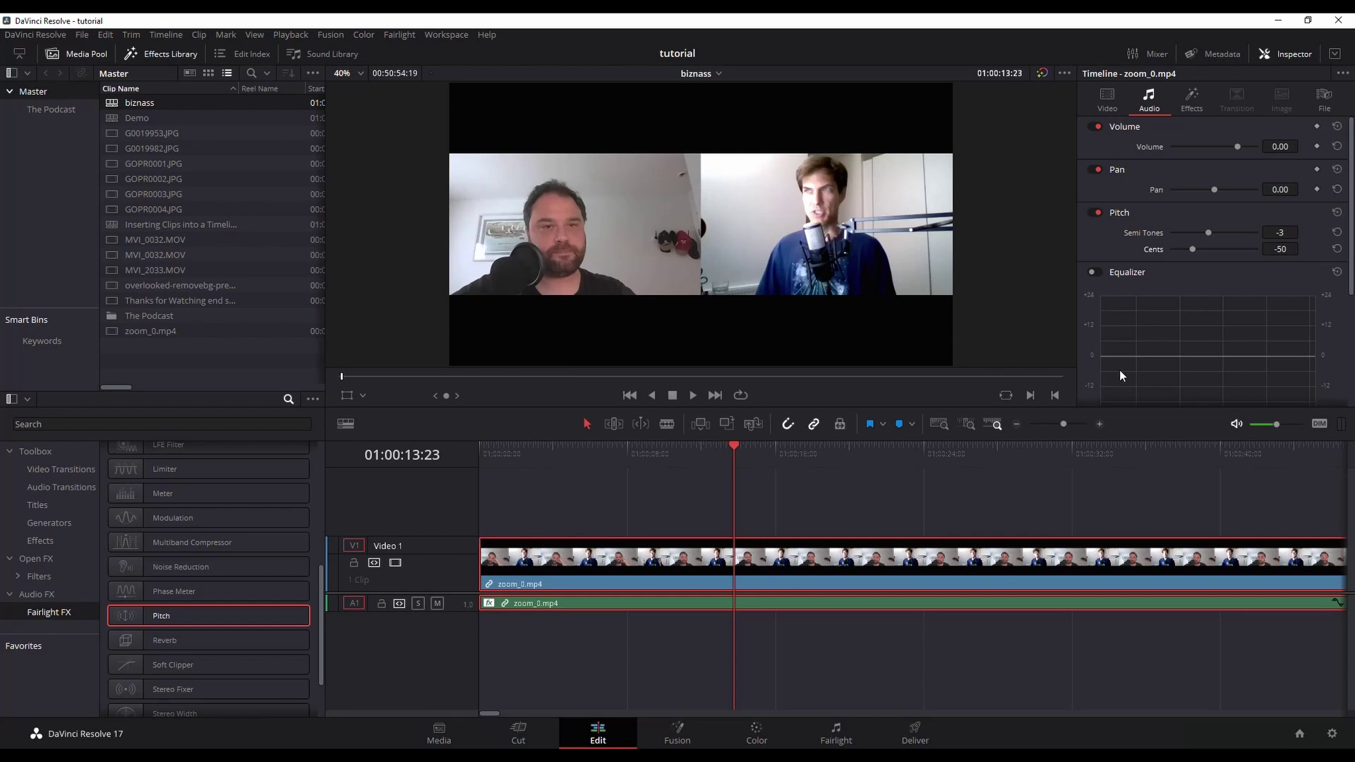
Lower the Pitch effect's Dry/Wet to 68.7 in the Inspector Effects tab and preview it.
{"action": "left_click", "coordinate": [1191, 100]}
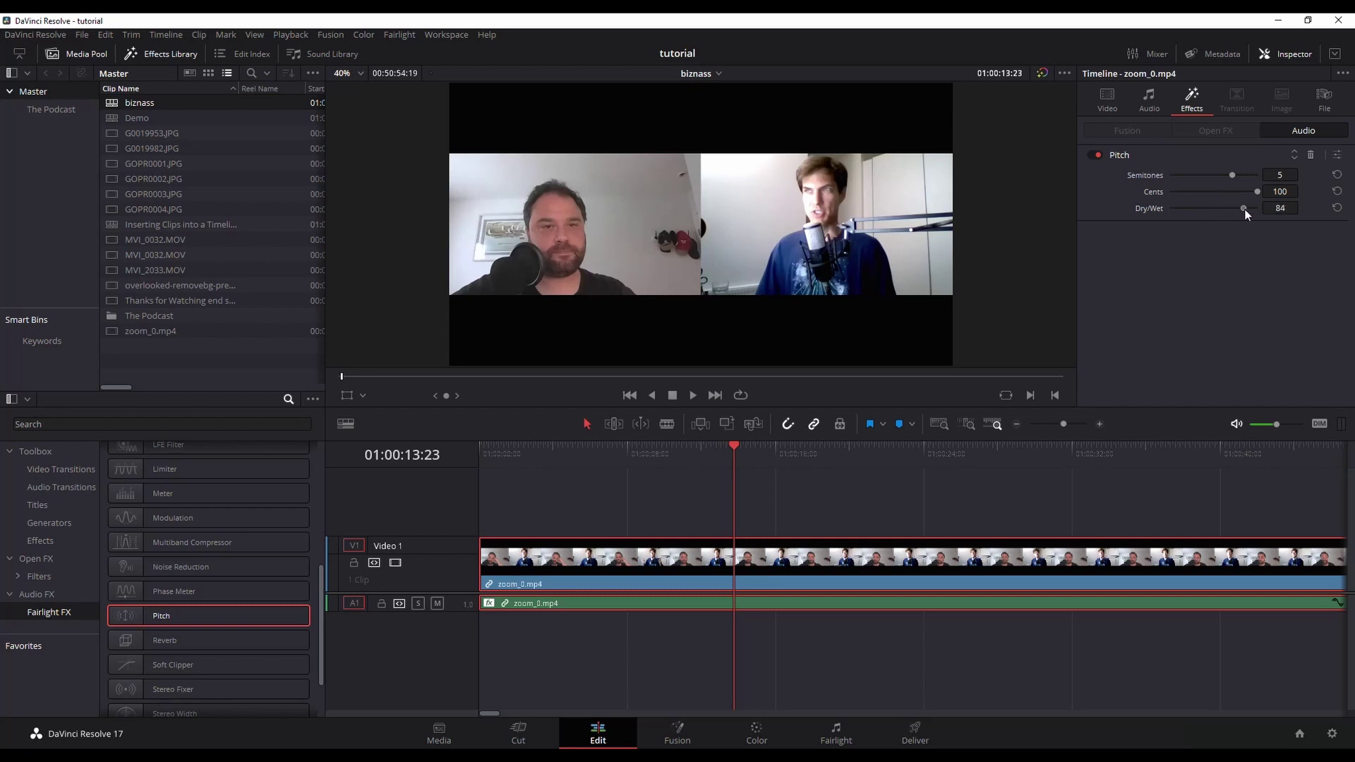
{"action": "left_click_drag", "start_coordinate": [1243, 209], "coordinate": [1230, 209]}
{"action": "key", "text": "space"}
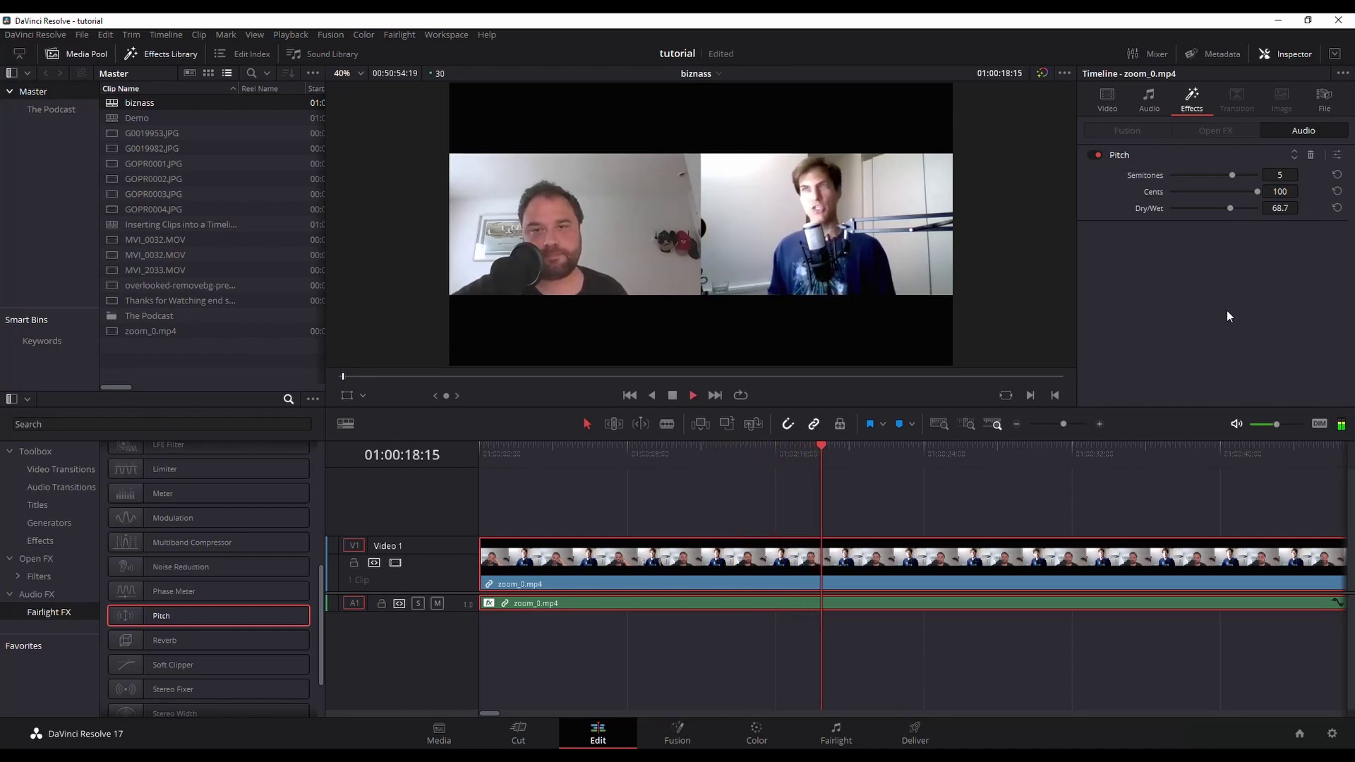
{"action": "key", "text": "space"}
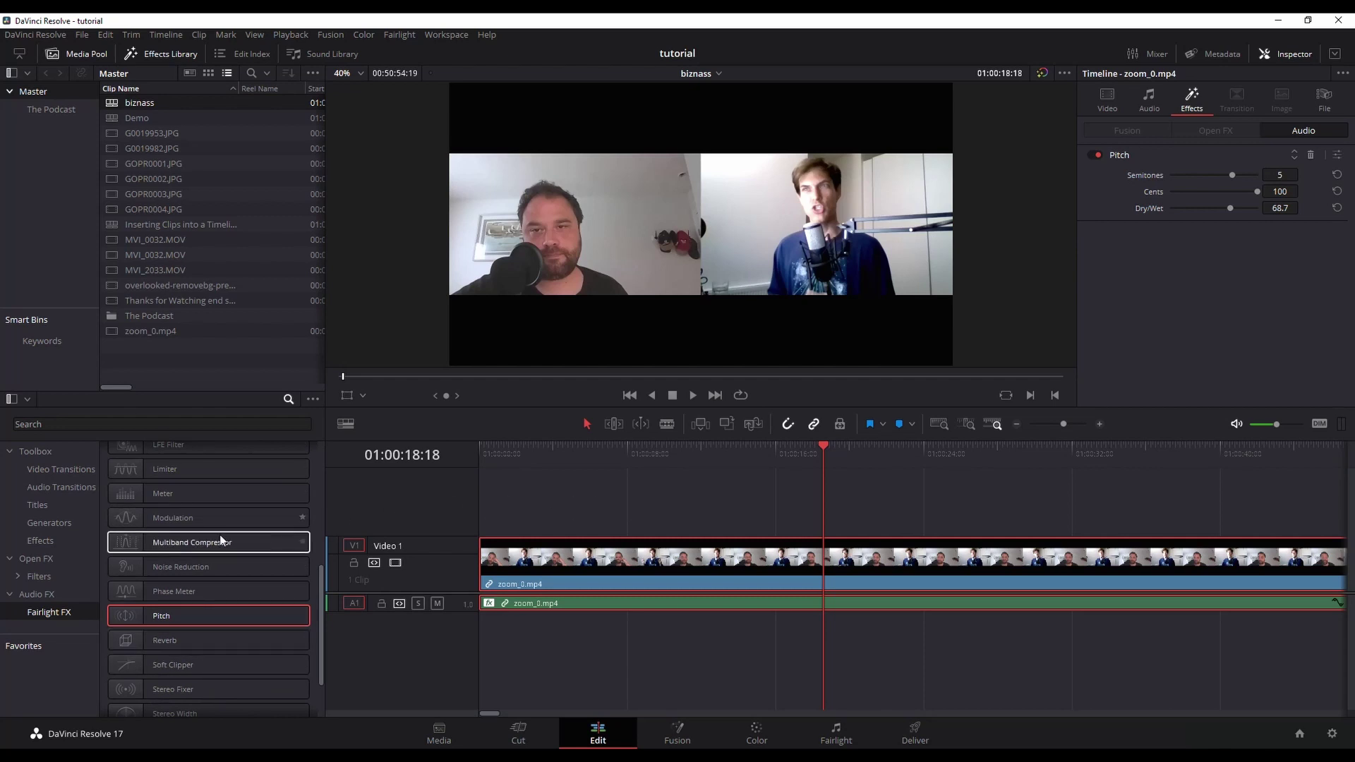
Apply a Flanger with the Robo Voice preset to zoom_0.mp4 and play it.
{"action": "scroll", "coordinate": [184, 553], "scroll_direction": "up", "scroll_amount": 3}
{"action": "left_click_drag", "start_coordinate": [187, 455], "coordinate": [621, 605]}
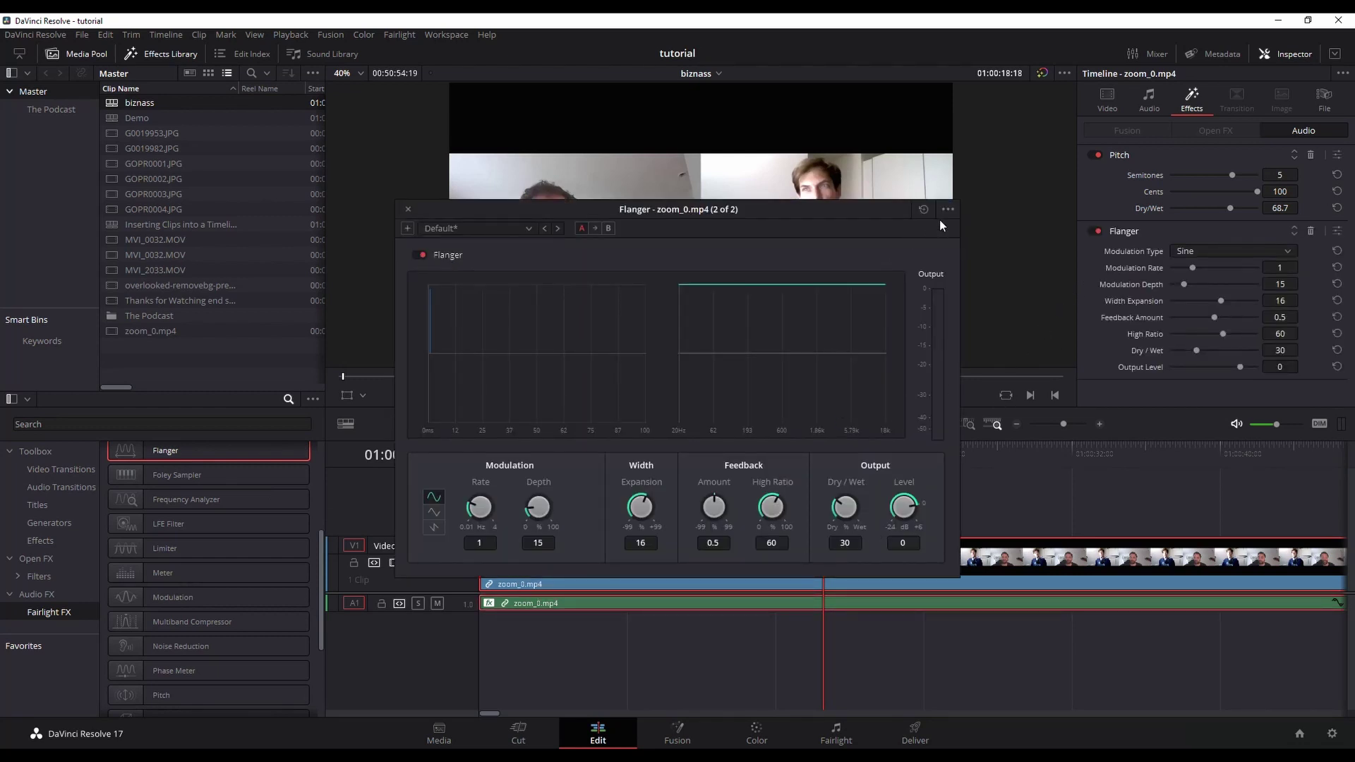
{"action": "left_click", "coordinate": [506, 228]}
{"action": "left_click", "coordinate": [486, 286]}
{"action": "key", "text": "space"}
{"action": "key", "text": "space"}
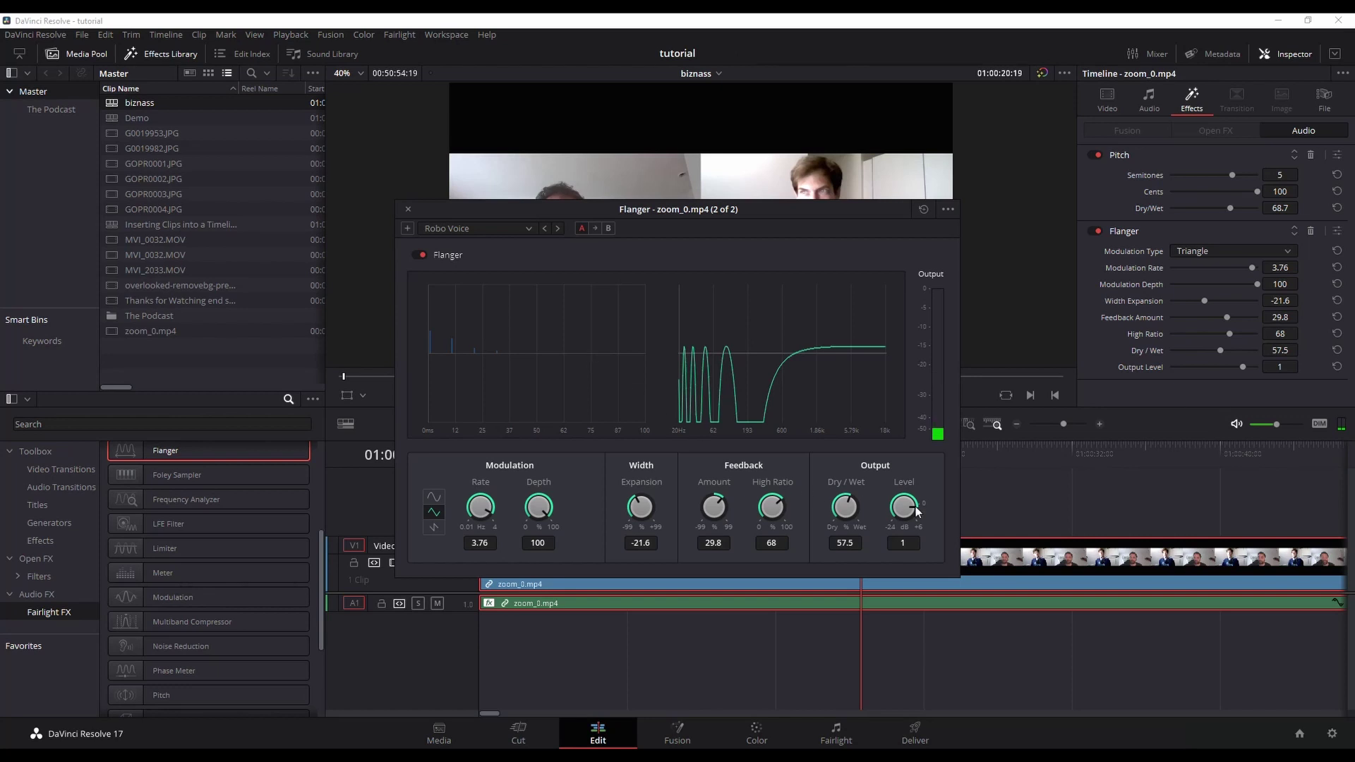
Set the Flanger's Output Level to 5.9 and Feedback Amount to 11.6, then preview playback.
{"action": "mouse_move", "coordinate": [918, 508]}
{"action": "left_mouse_down"}
{"action": "mouse_move", "coordinate": [910, 538]}
{"action": "mouse_move", "coordinate": [909, 502]}
{"action": "left_mouse_up"}
{"action": "left_click_drag", "start_coordinate": [715, 494], "coordinate": [714, 505]}
{"action": "key", "text": "space"}
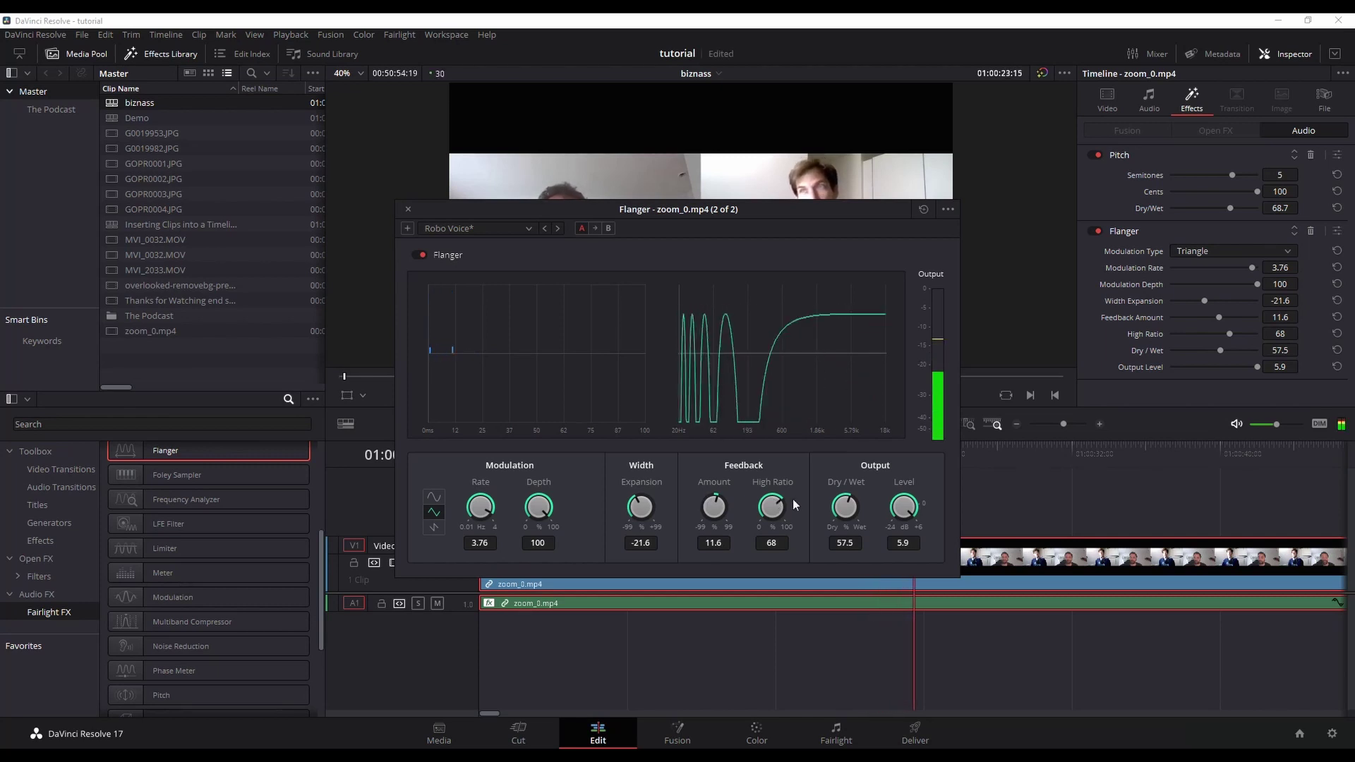
{"action": "key", "text": "space"}
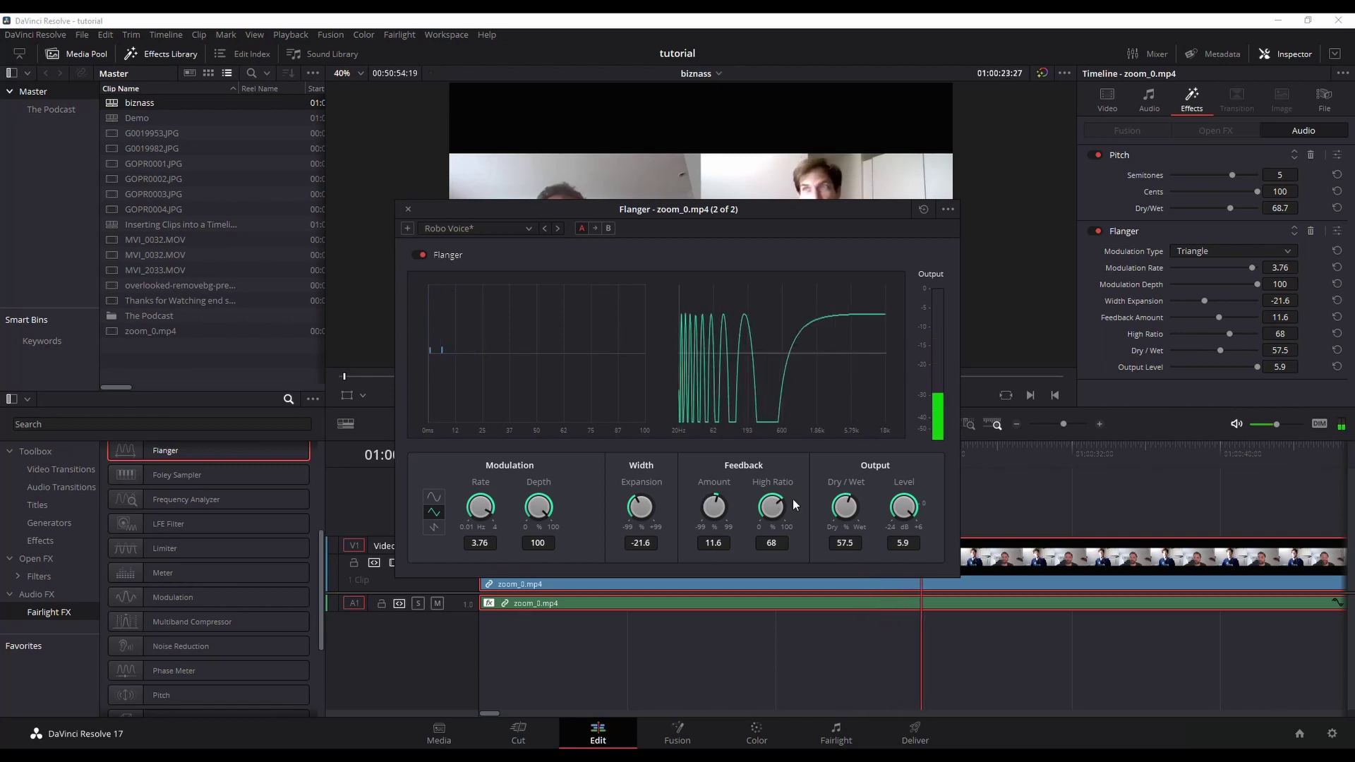